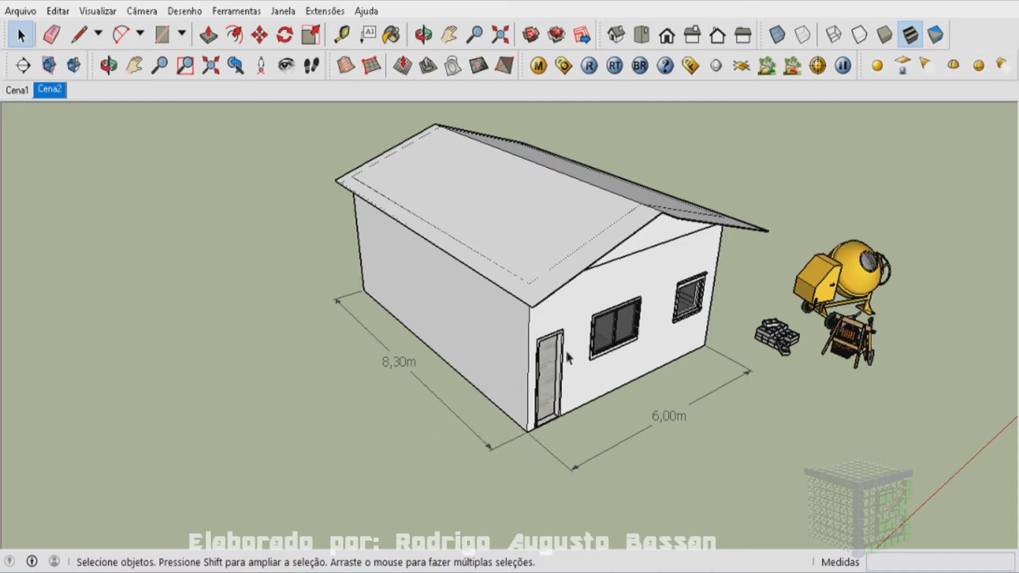
Step: Orbit to a frontal view and delete the old gable roof
key("o")
left_click_drag(526, 345, 519, 347)
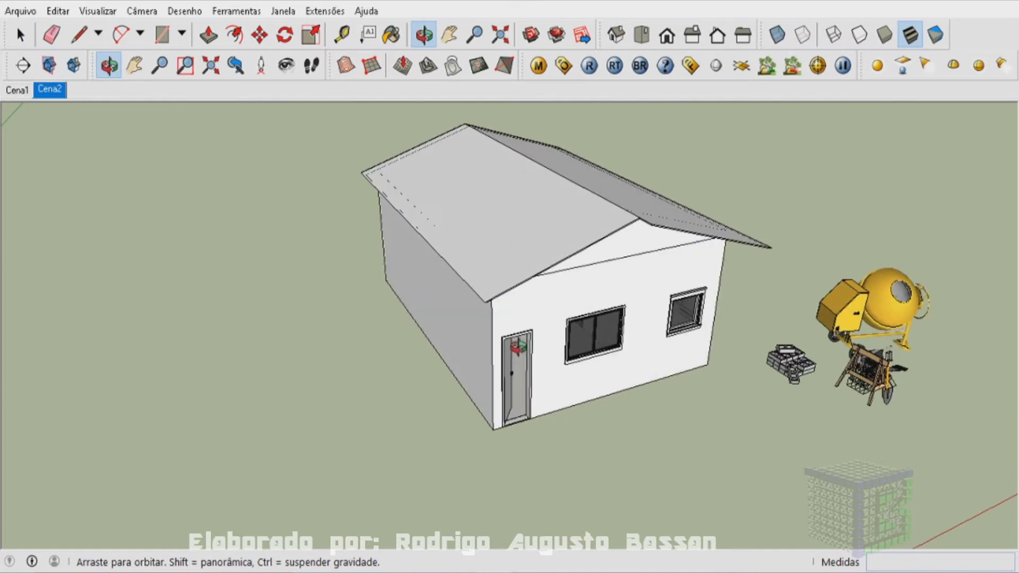
key("space")
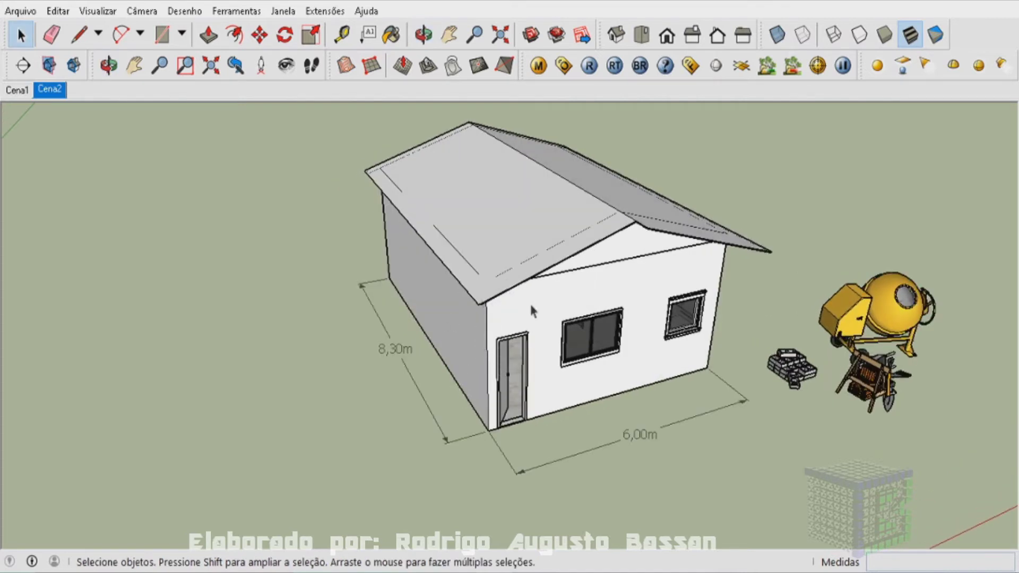
middle_click_drag(518, 339, 608, 210)
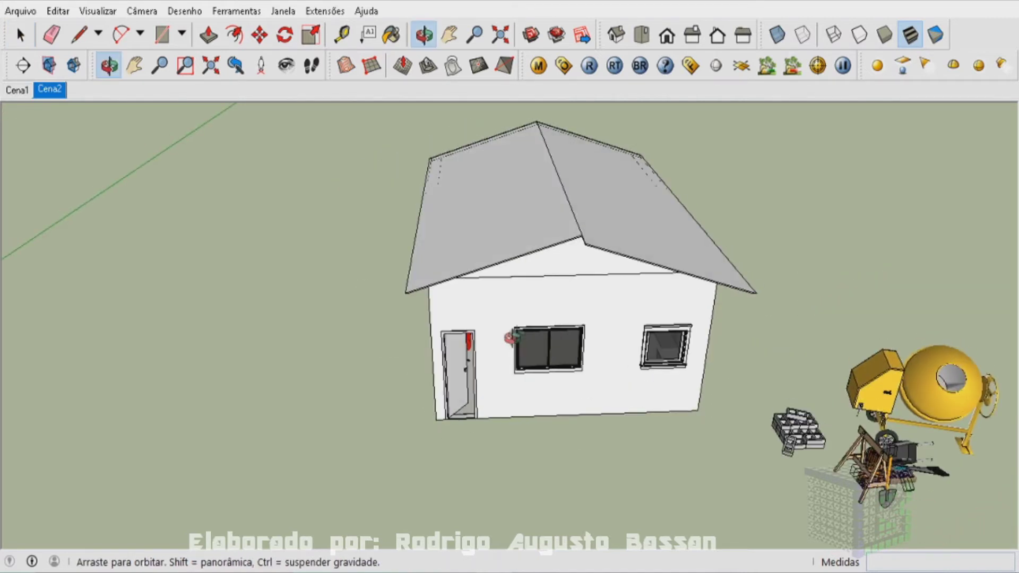
left_click(605, 202)
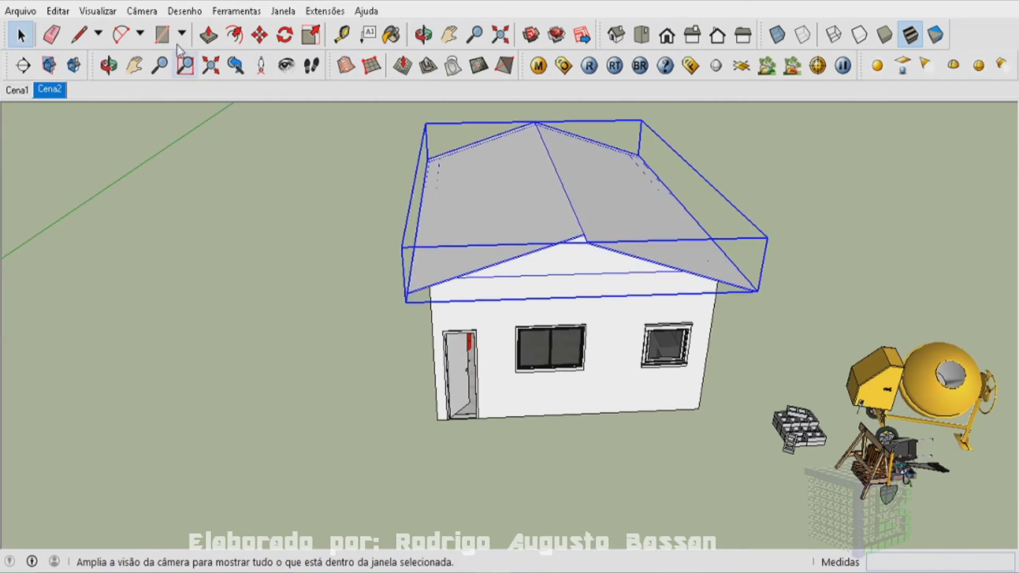
key("Delete")
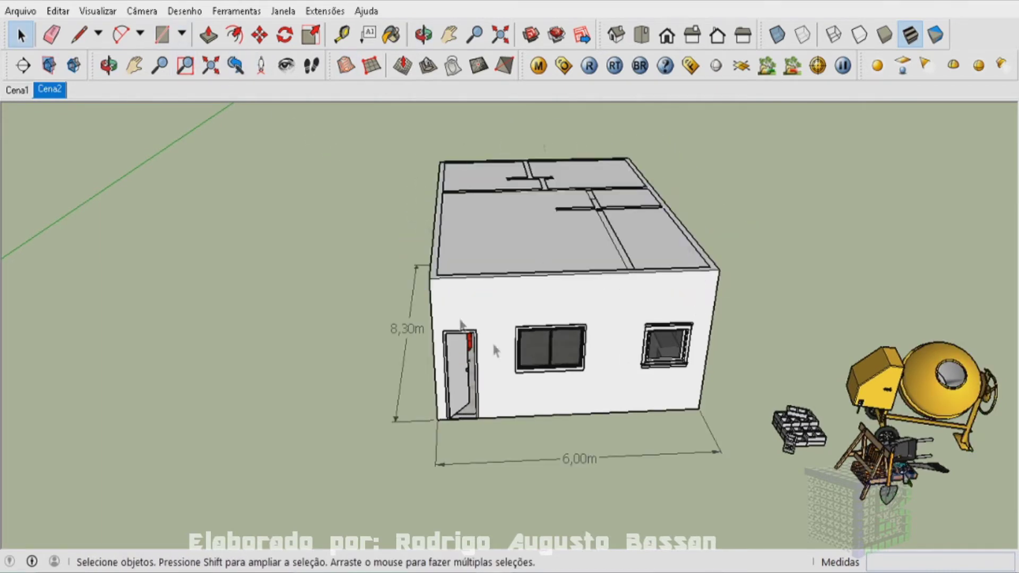
Step: Select the house's exposed top face with its edges
double_click(480, 271)
triple_click(453, 288)
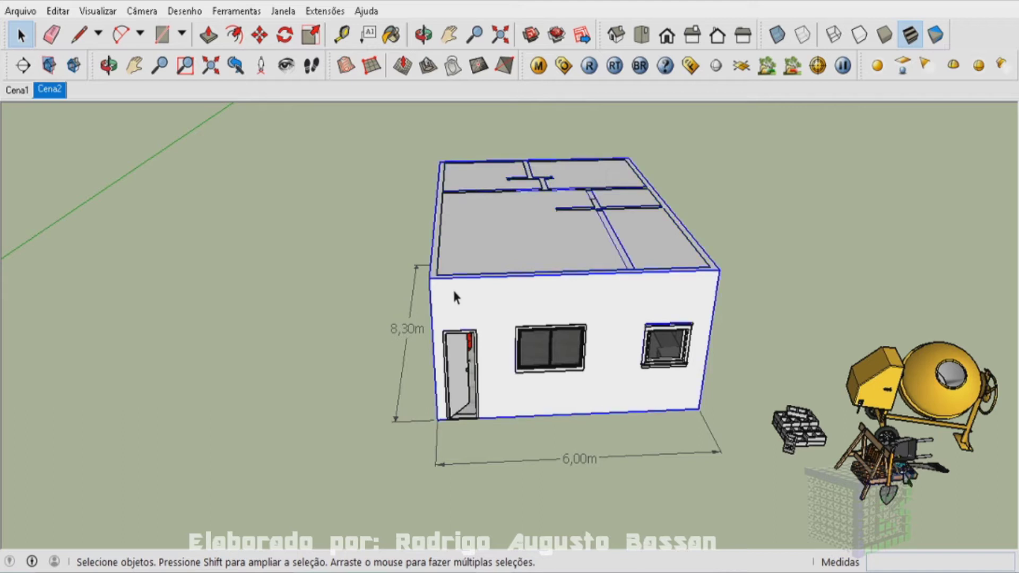
double_click(506, 219)
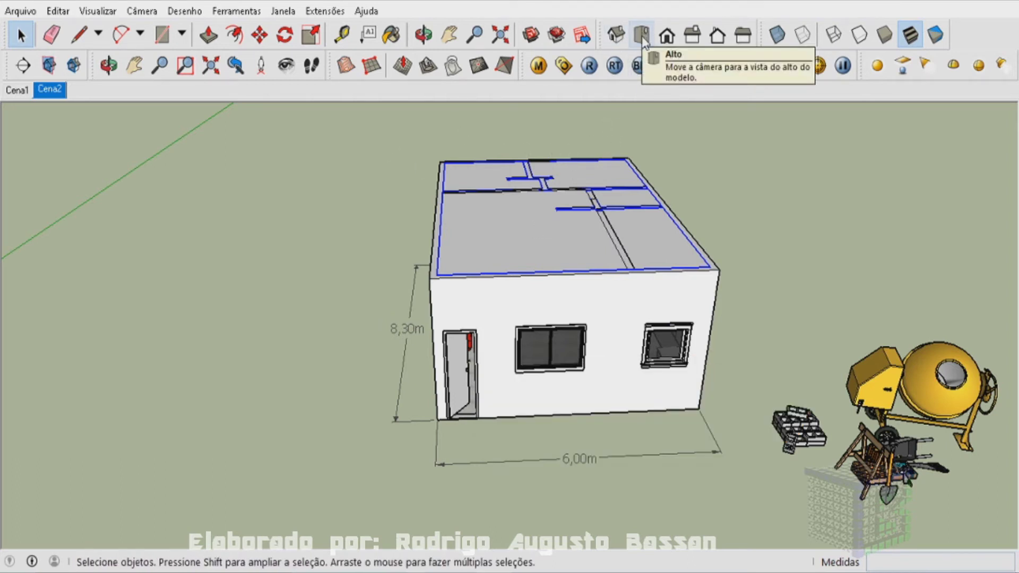
Step: From the top view, draw a 6 × 8,3 m rectangle beside the floor plan
left_click(642, 35)
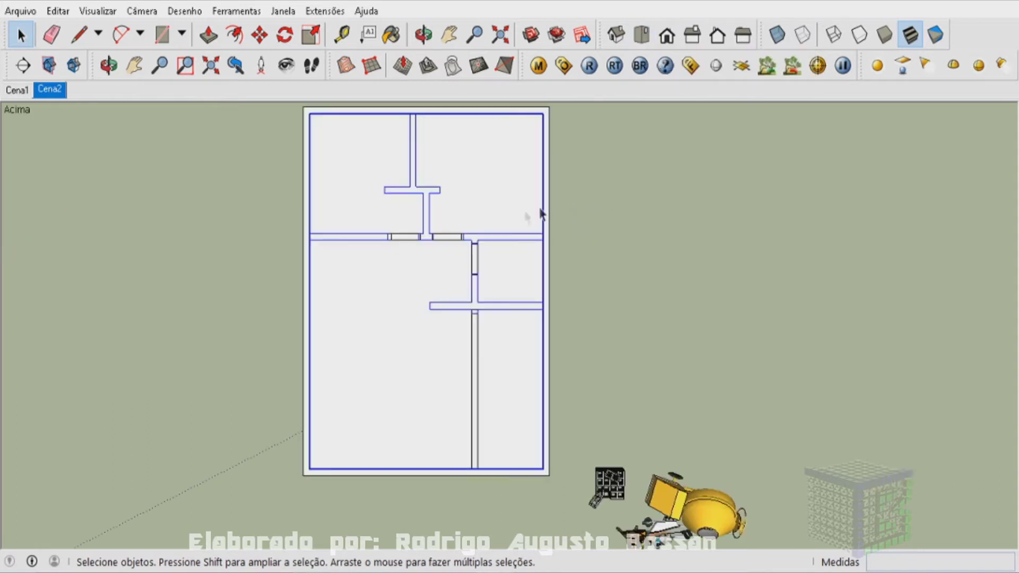
scroll(531, 221, "down", 2)
scroll(211, 237, "up", 2)
scroll(211, 237, "down", 2)
key("r")
scroll(714, 236, "up", 1)
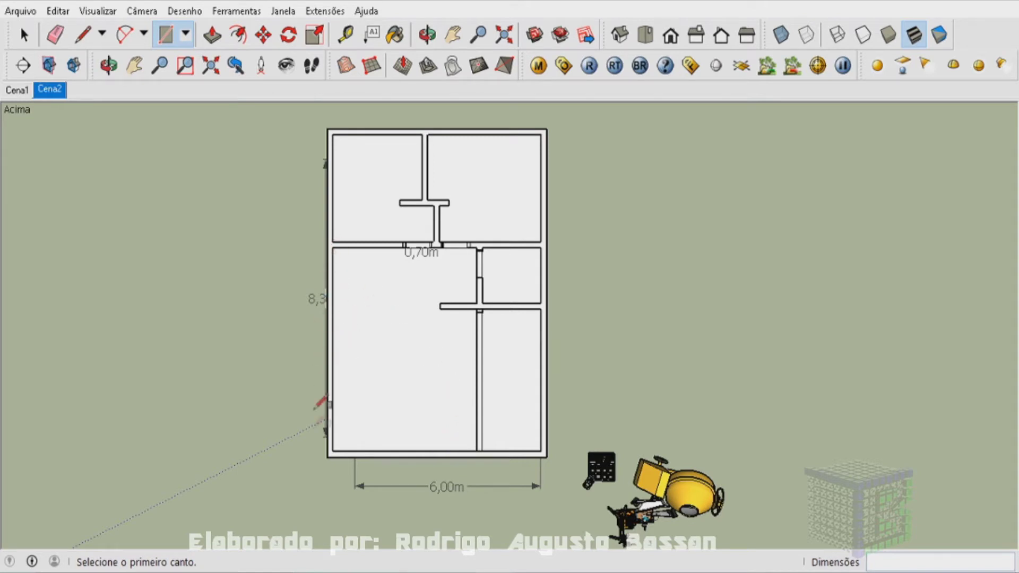
left_click(649, 134)
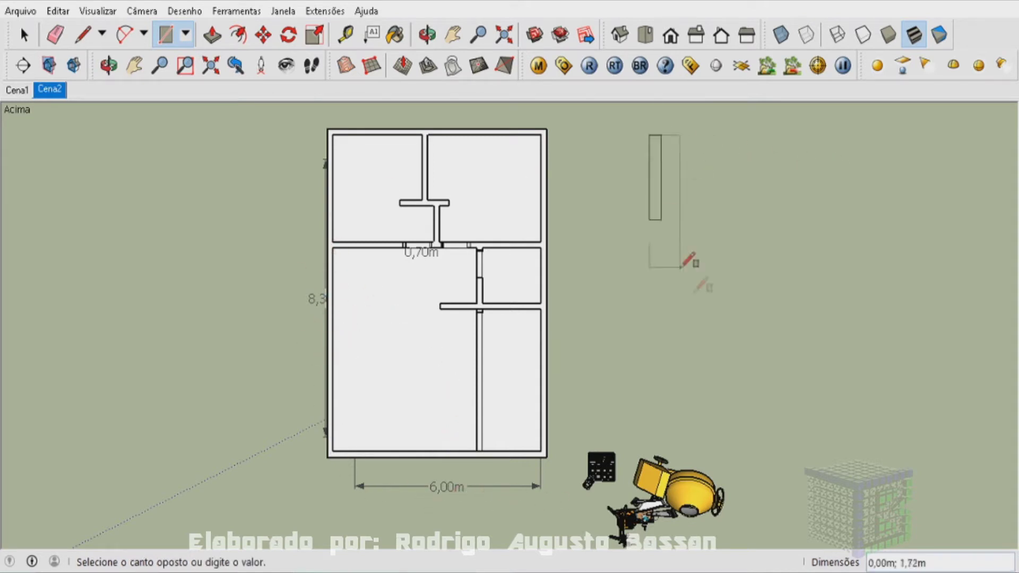
left_click(877, 409)
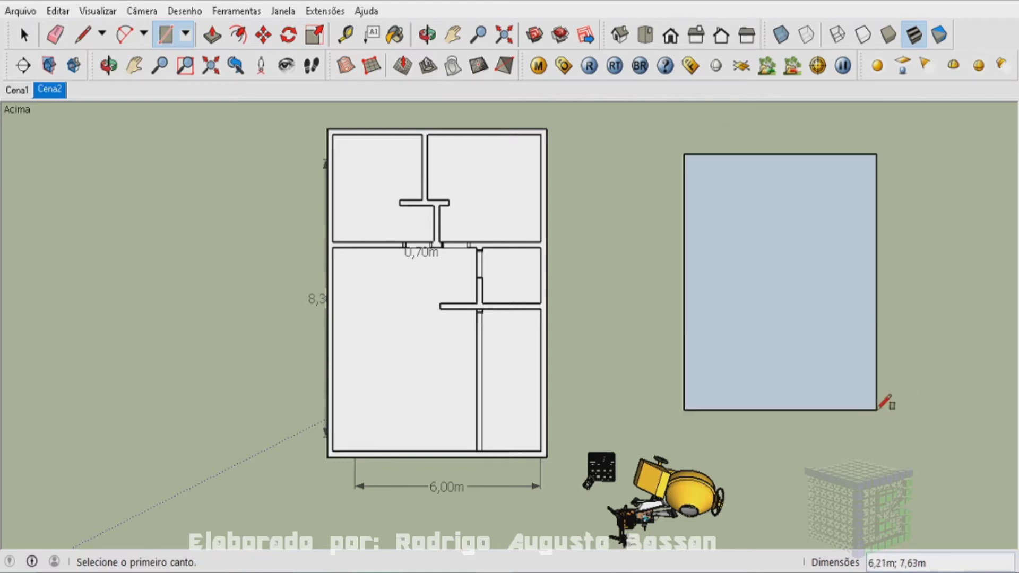
type("6;8,3")
key("Return")
key("space")
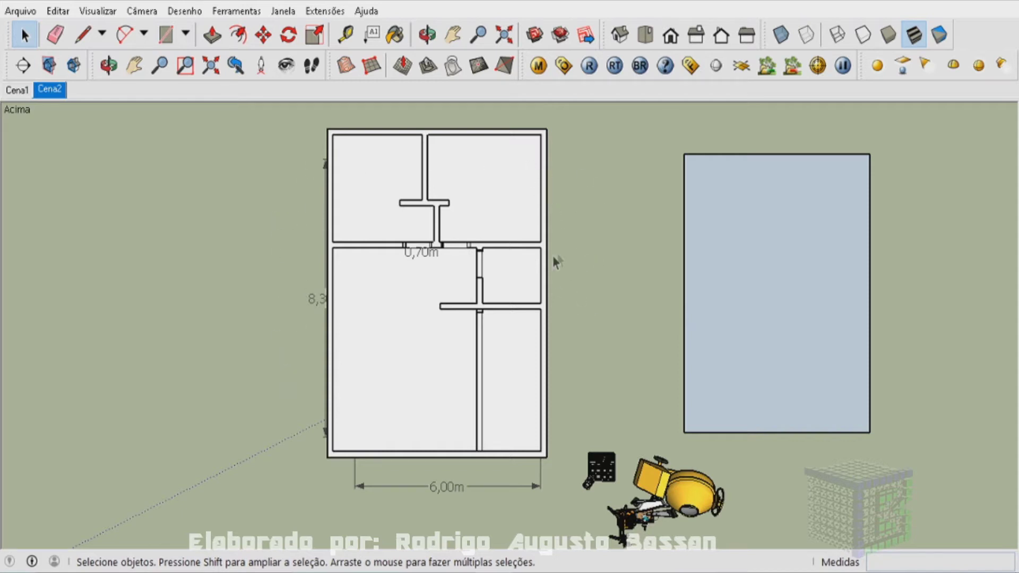
left_click(685, 255)
Step: Move the rectangle's left edge 0,4 m outward
left_click(263, 35)
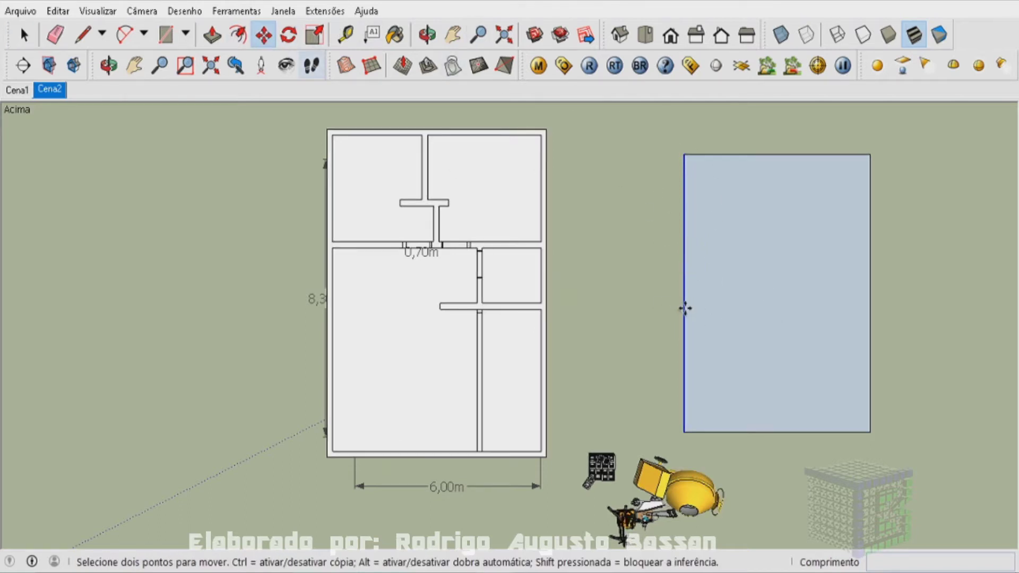
left_click(684, 308)
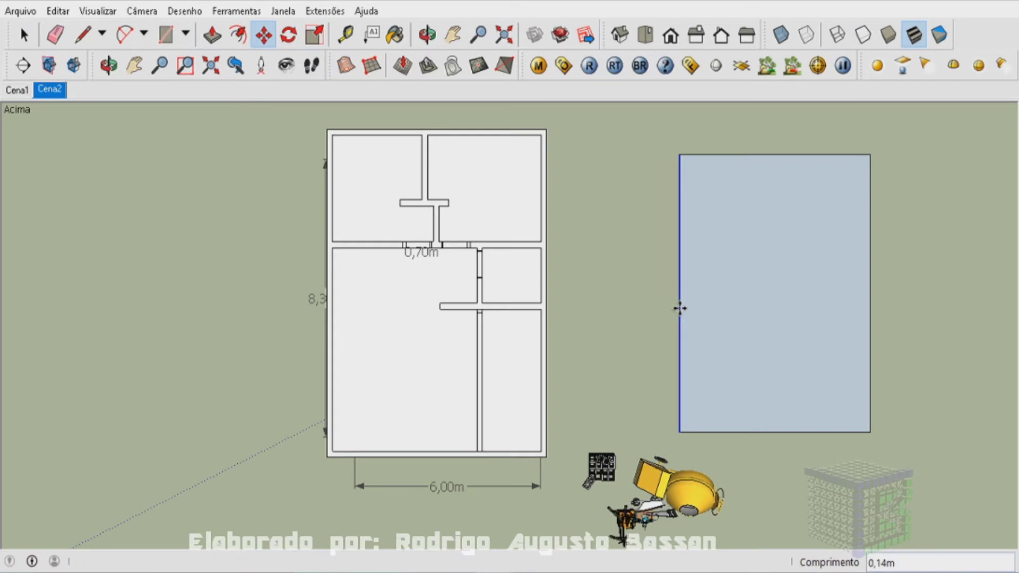
type("0,")
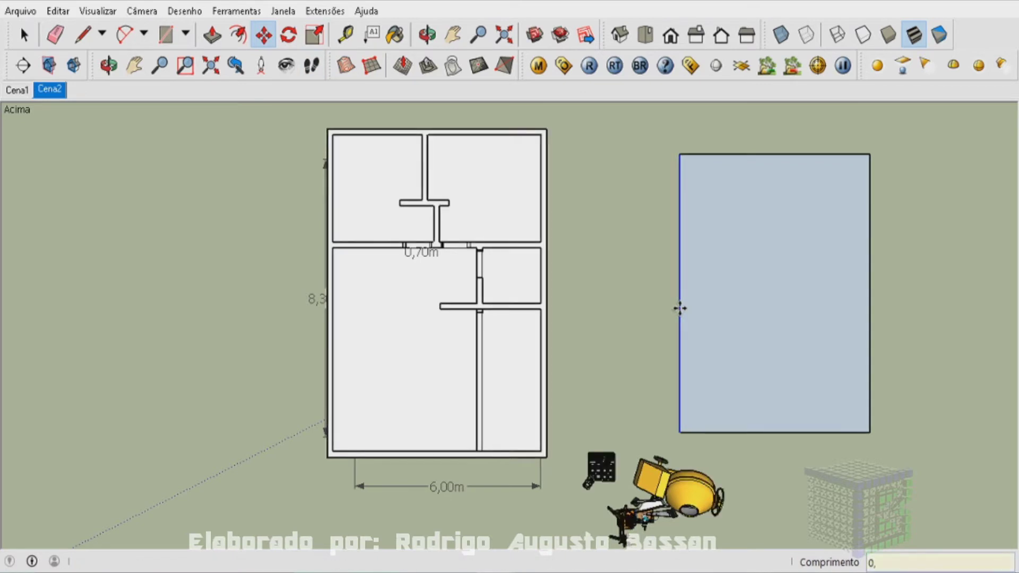
key("Return")
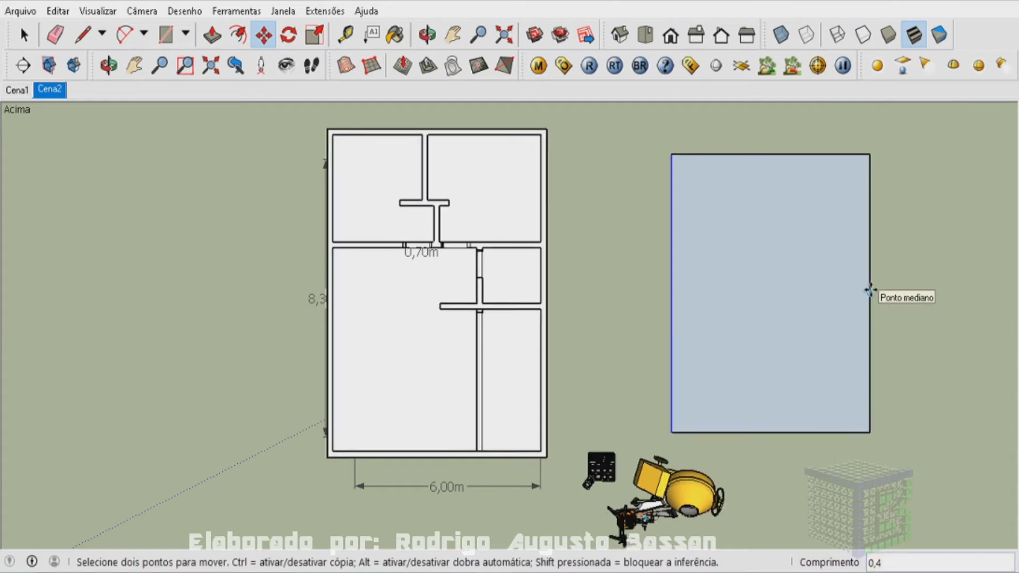
key("Escape")
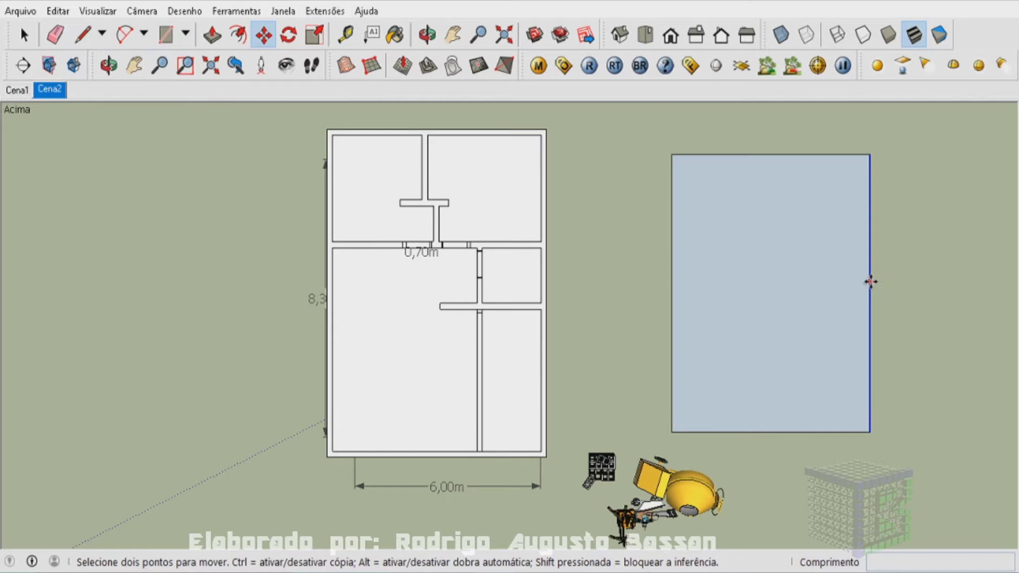
Step: Move the right edge 0,4 m outward and select the widened face
left_click(871, 281)
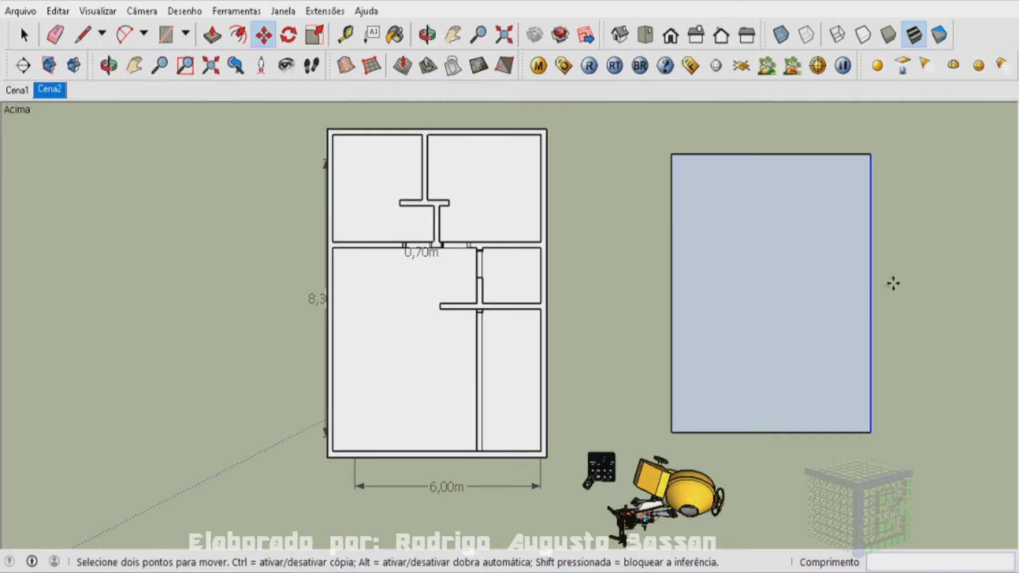
type("0,4")
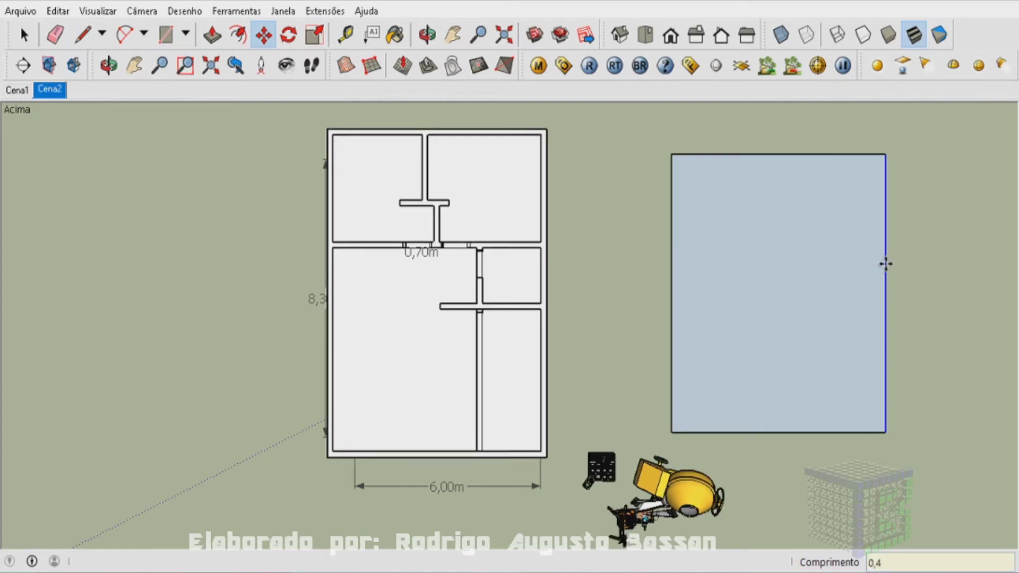
key("Return")
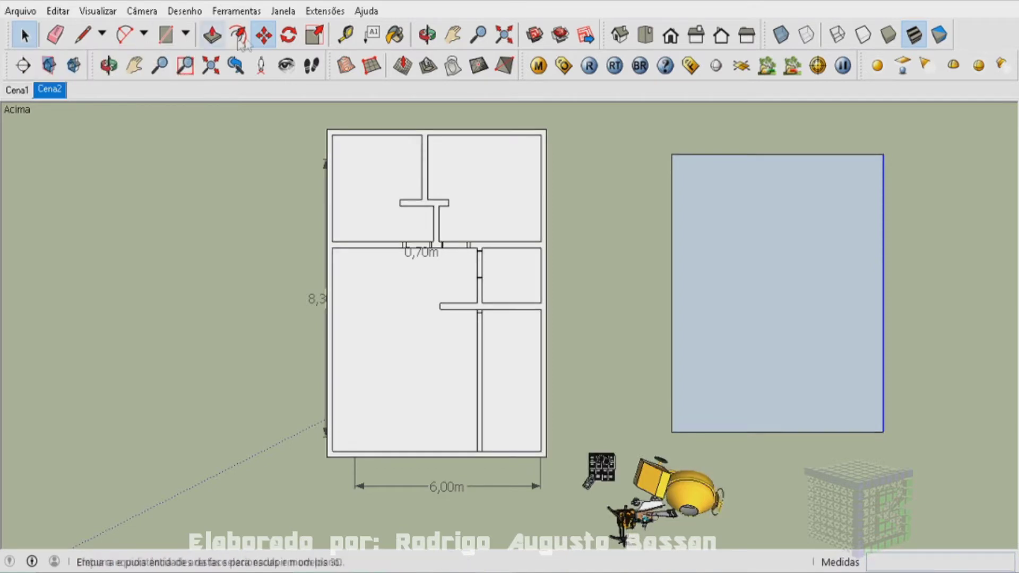
left_click(263, 35)
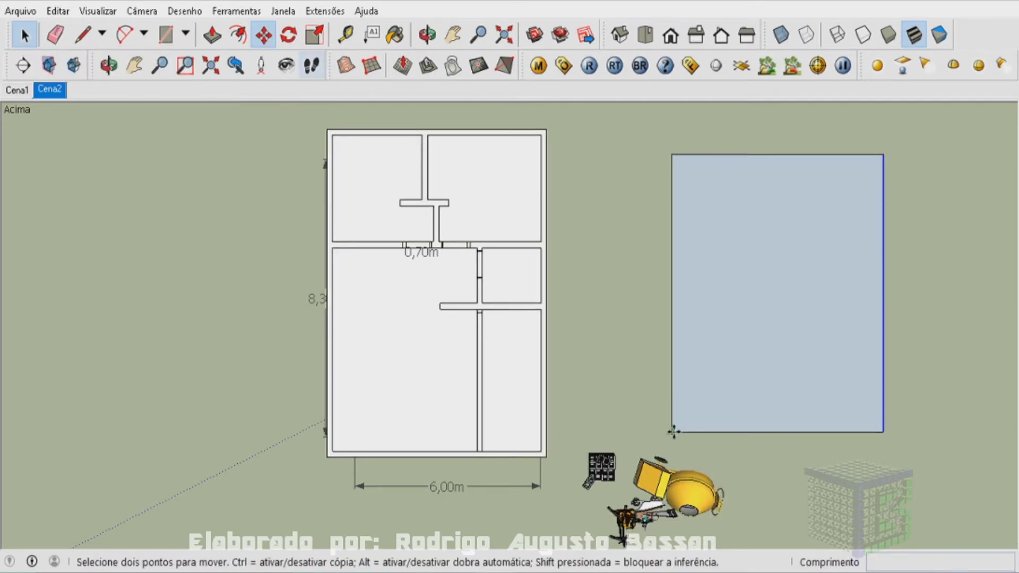
key("space")
left_click(749, 275)
double_click(749, 273)
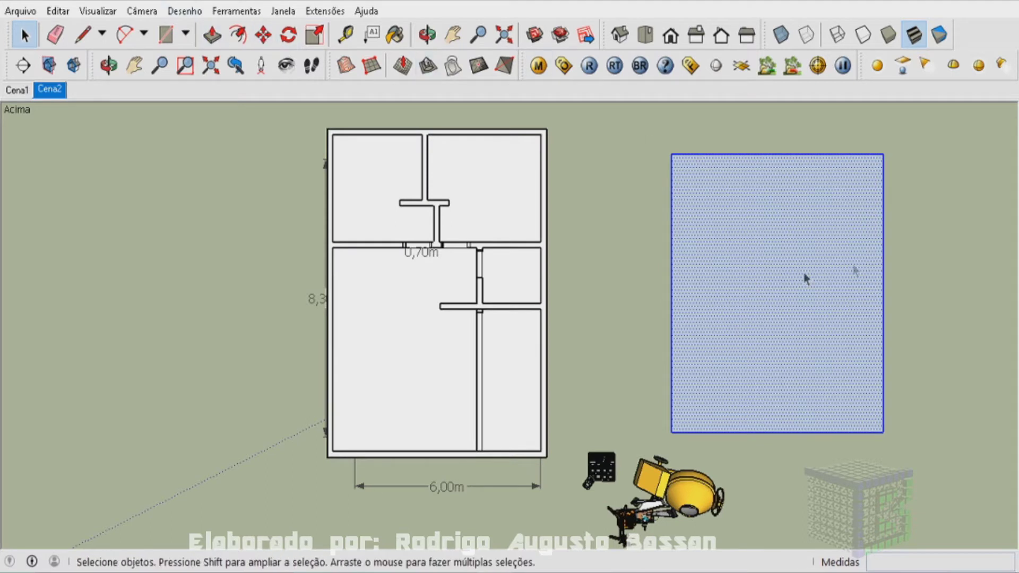
Step: Move the rectangle by its bottom midpoint onto the floor plan's front-edge midpoint
left_click(263, 37)
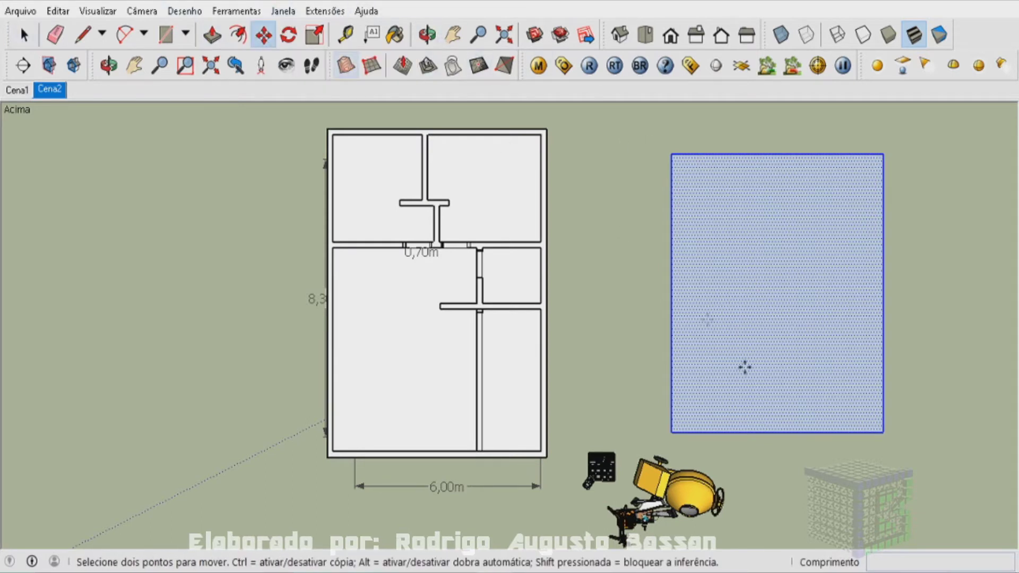
left_click(777, 433)
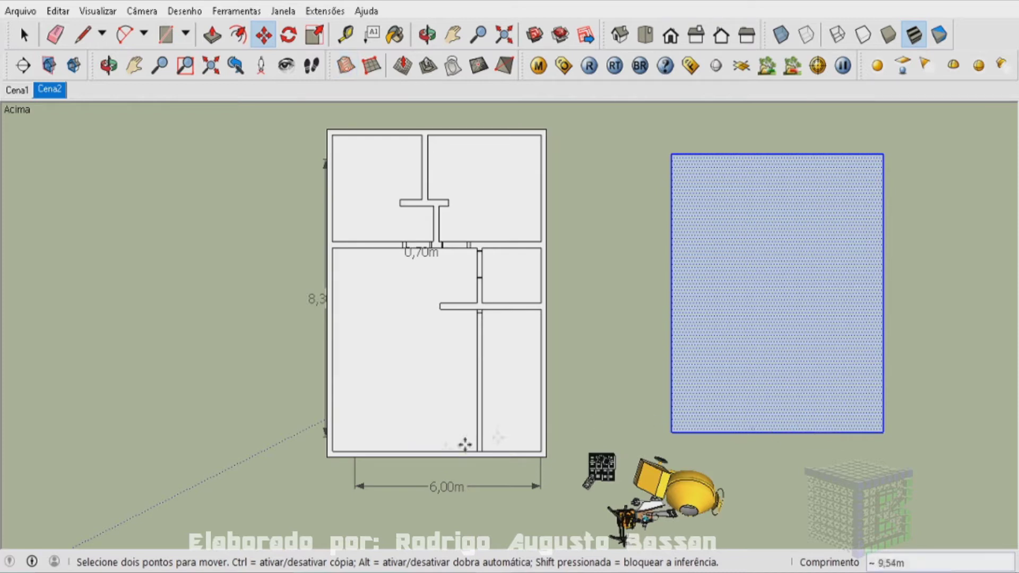
left_click(437, 458)
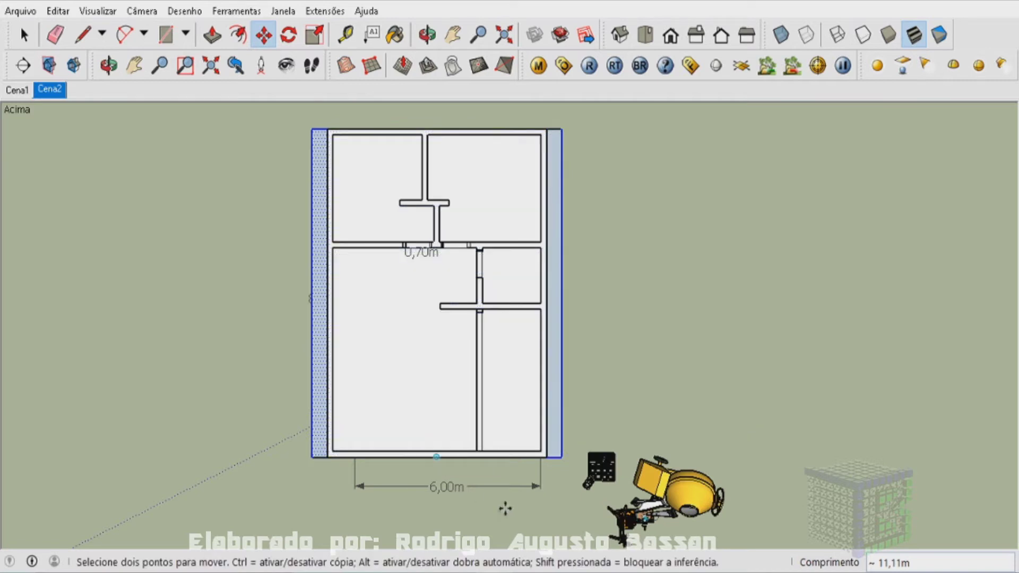
mouse_move(505, 423)
middle_mouse_down()
mouse_move(511, 365)
mouse_move(492, 184)
middle_mouse_up()
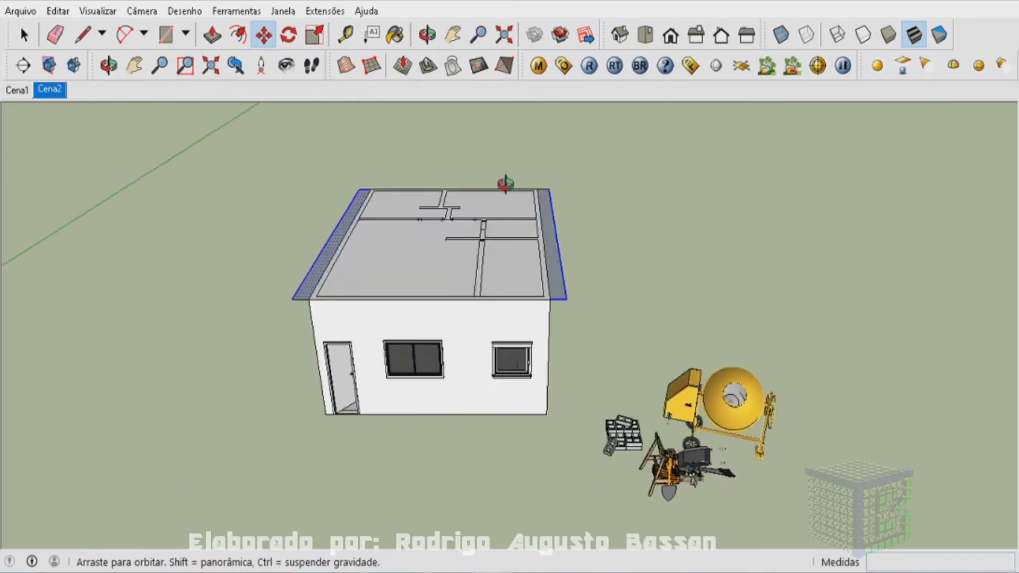
Step: Group the roof faces with Criar grupo and open the group for editing
scroll(255, 296, "up", 3)
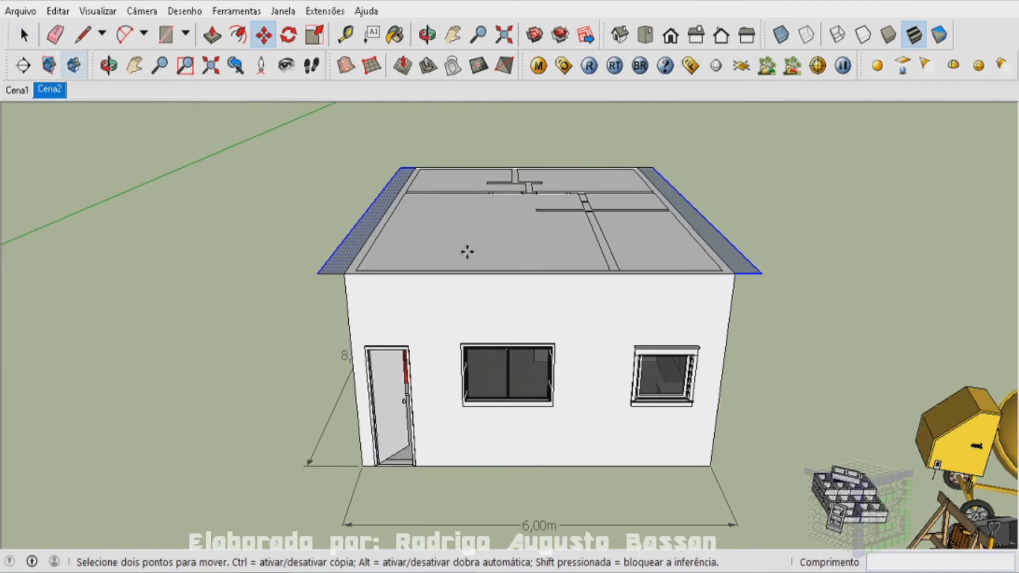
key("e")
key("space")
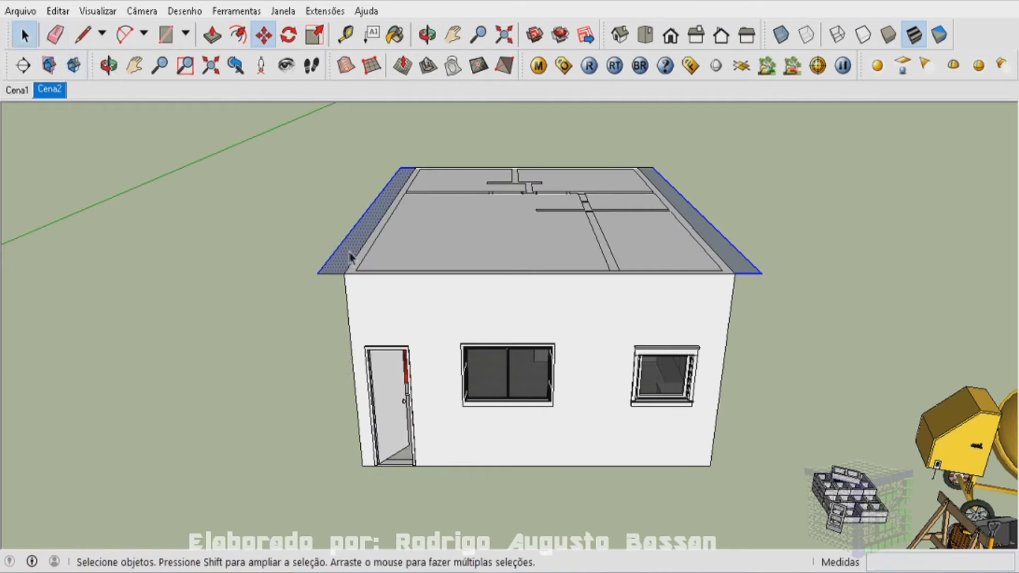
triple_click(346, 255)
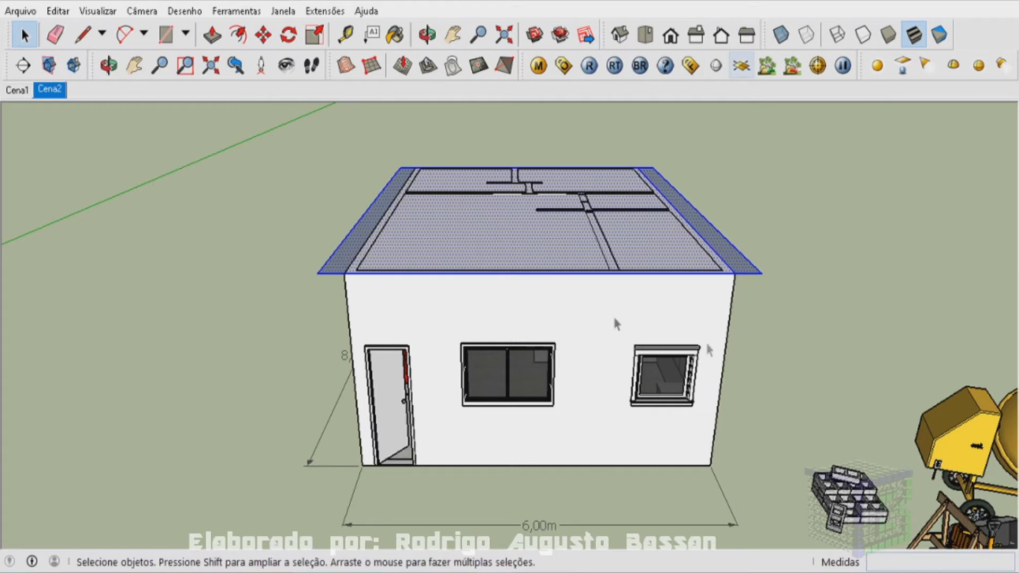
right_click(346, 256)
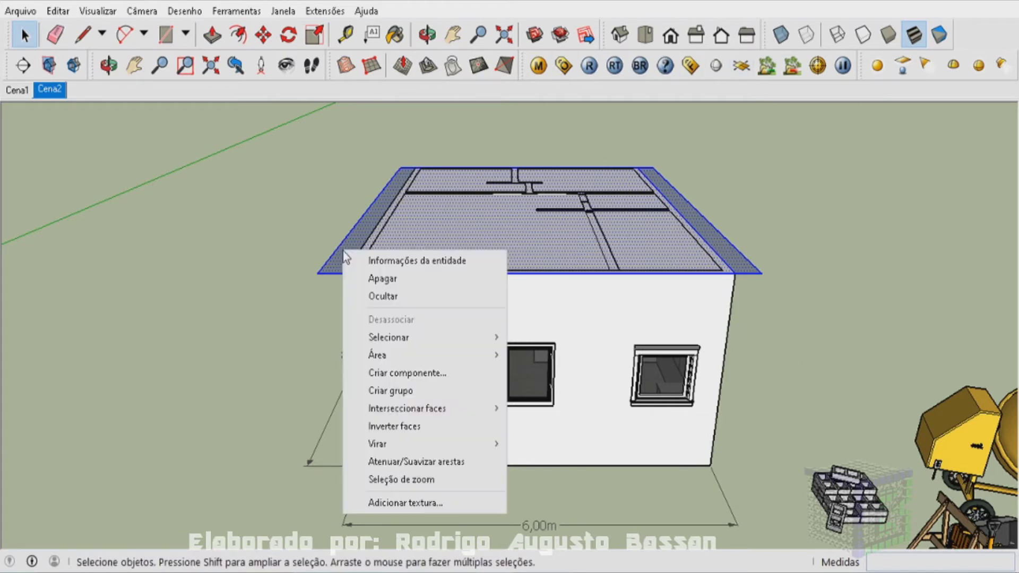
left_click(404, 392)
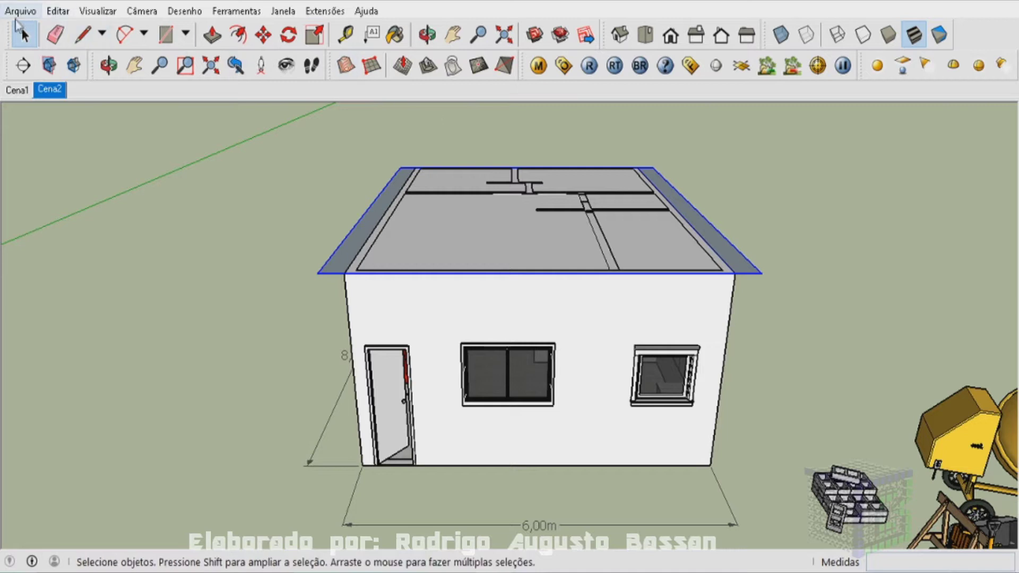
double_click(730, 264)
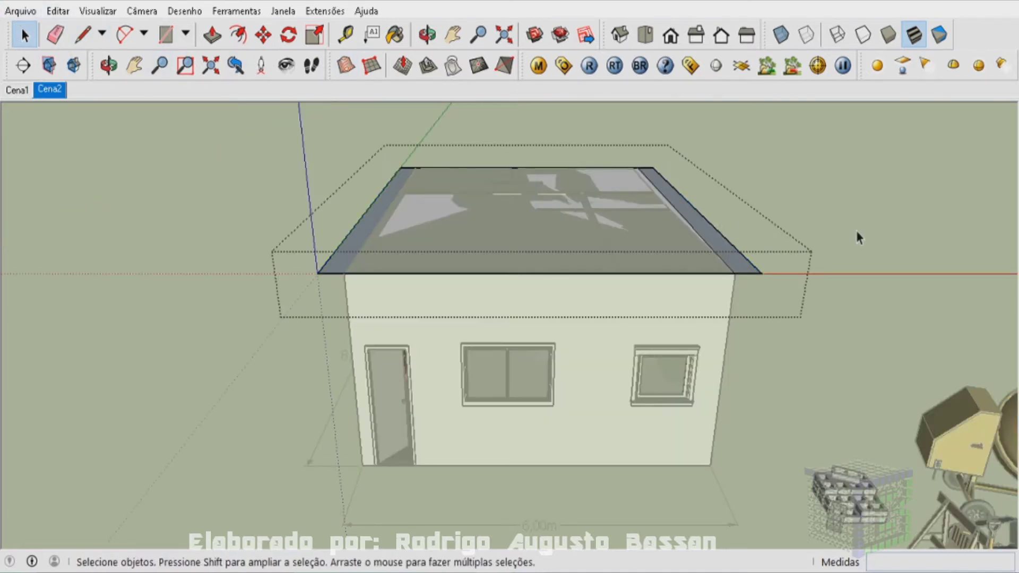
Step: Dimension the roof's front edge between its two corners, reading 6,82m
left_click(236, 10)
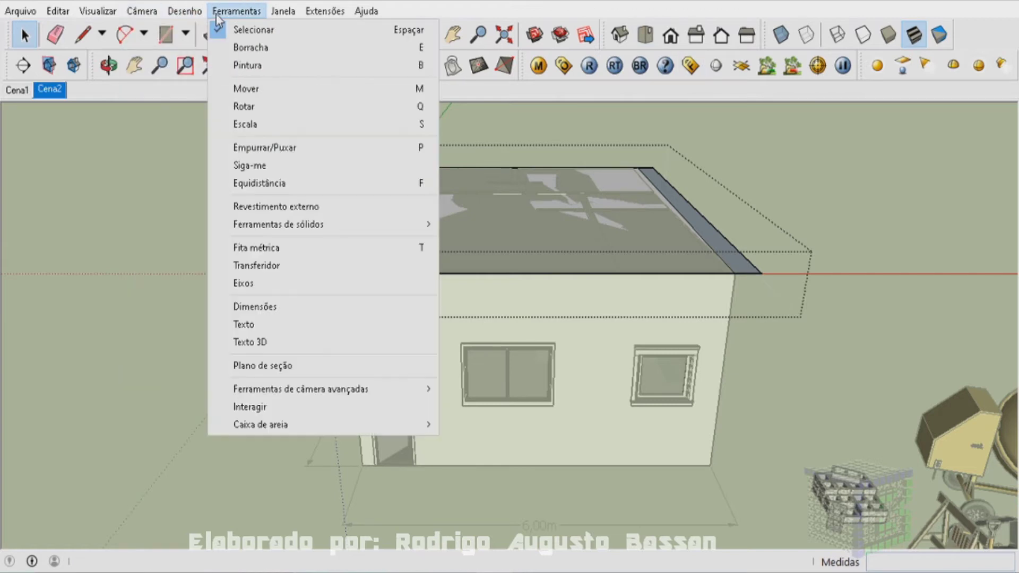
left_click(217, 12)
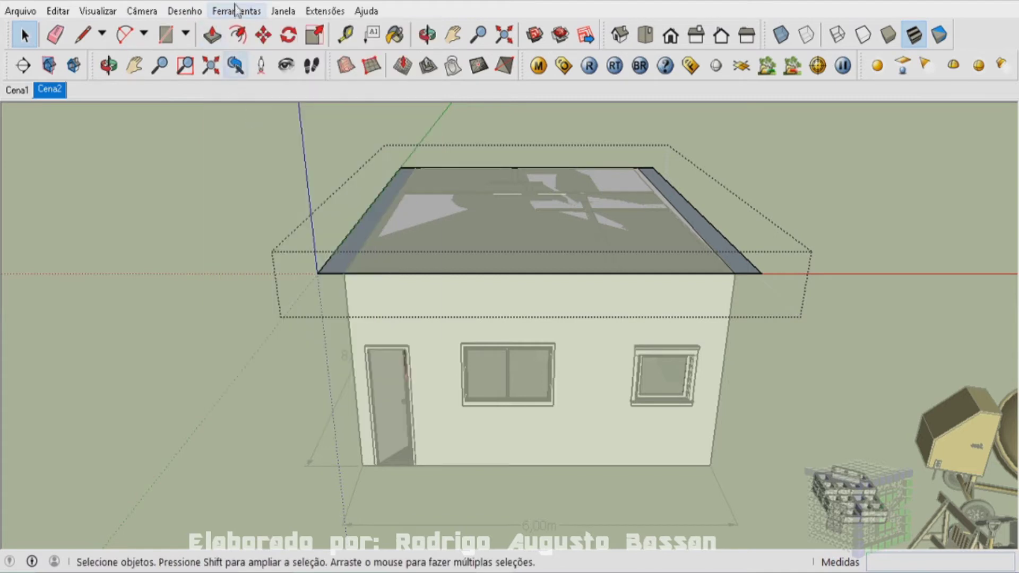
left_click(229, 11)
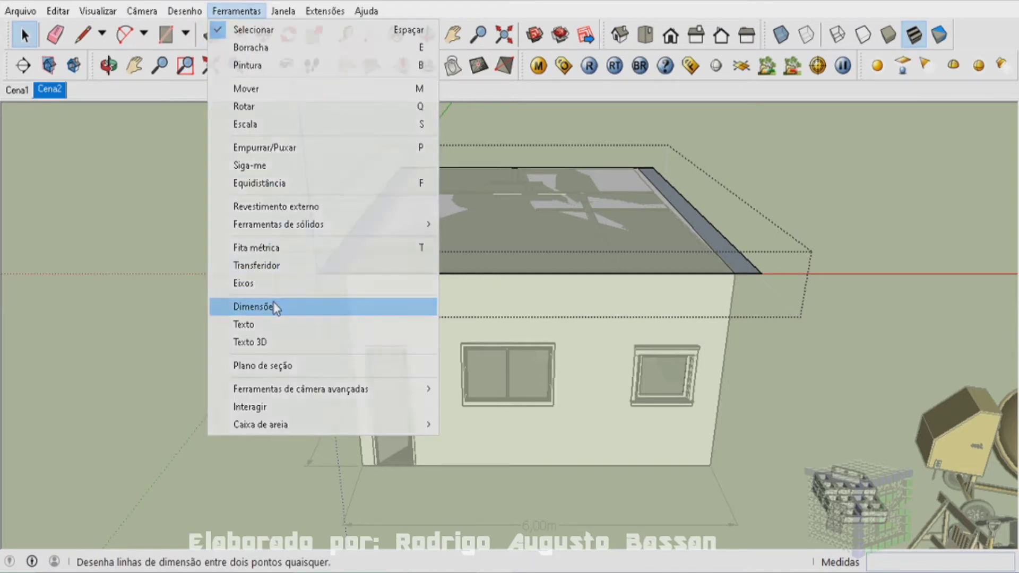
left_click(275, 306)
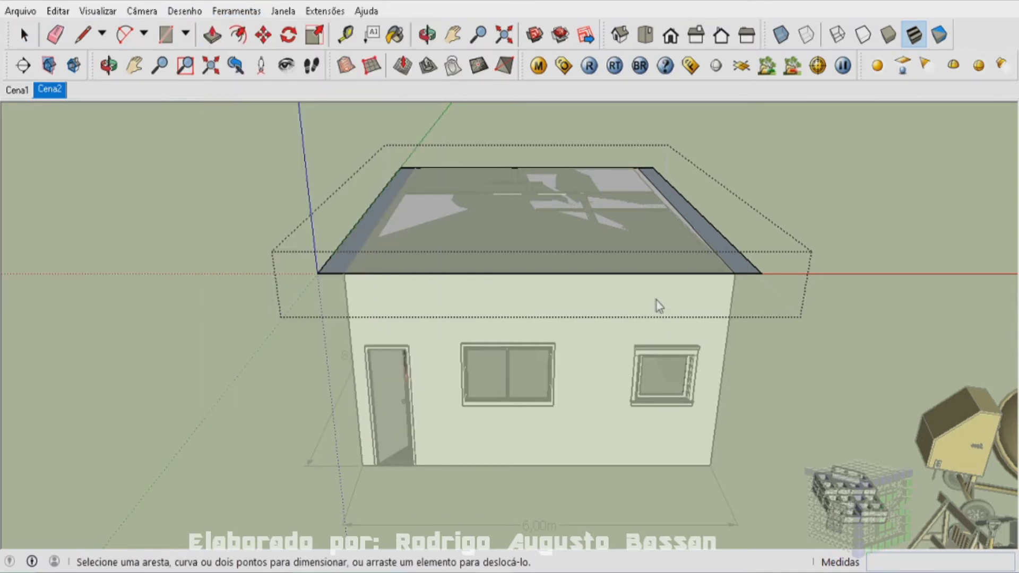
left_click(761, 274)
left_click(314, 276)
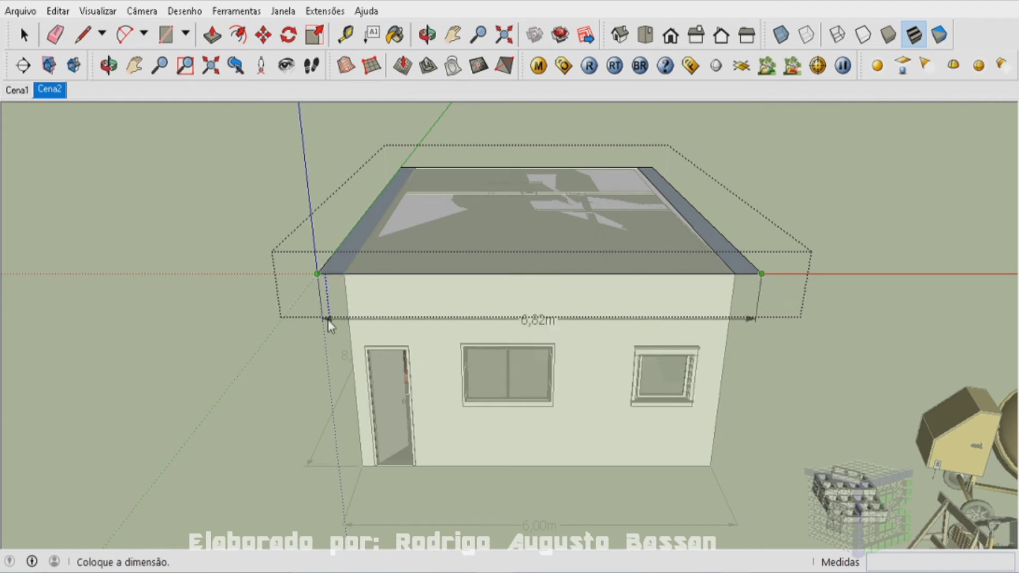
left_click(326, 302)
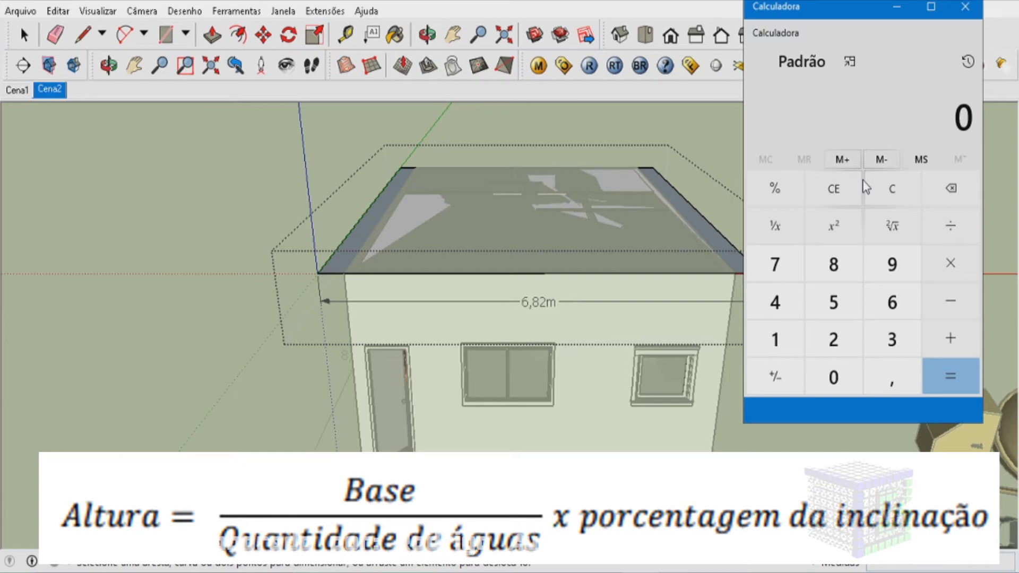
Step: Compute 6,82 ÷ 2 = 3,41 in Calculator
left_click(892, 311)
left_click(889, 407)
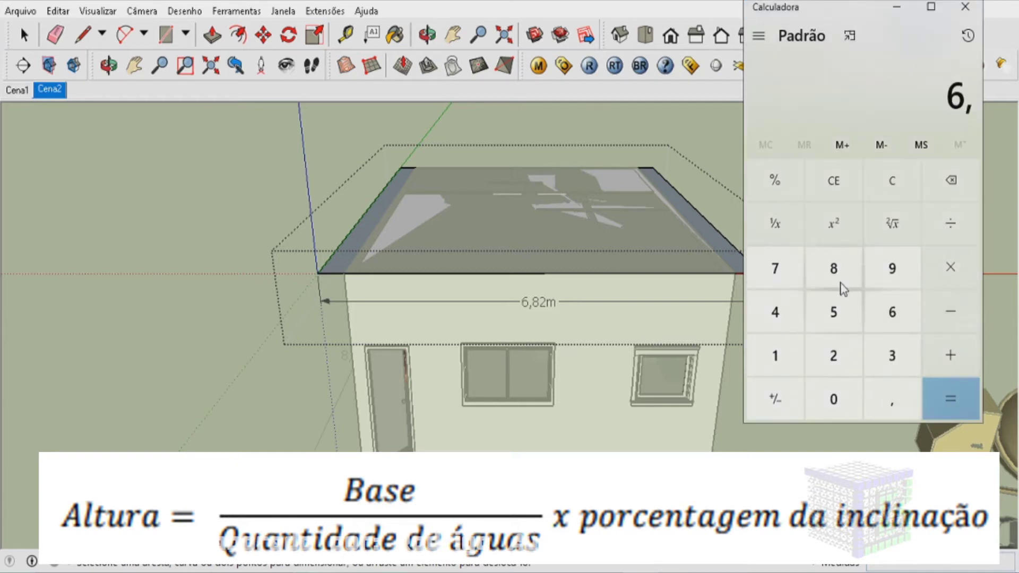
left_click(843, 286)
left_click(845, 355)
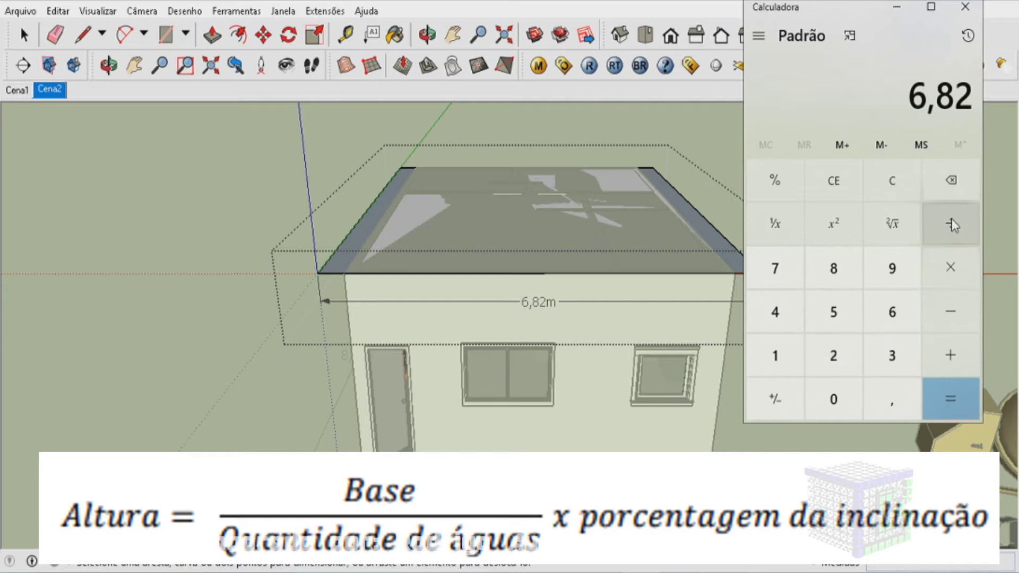
left_click(951, 233)
left_click(839, 355)
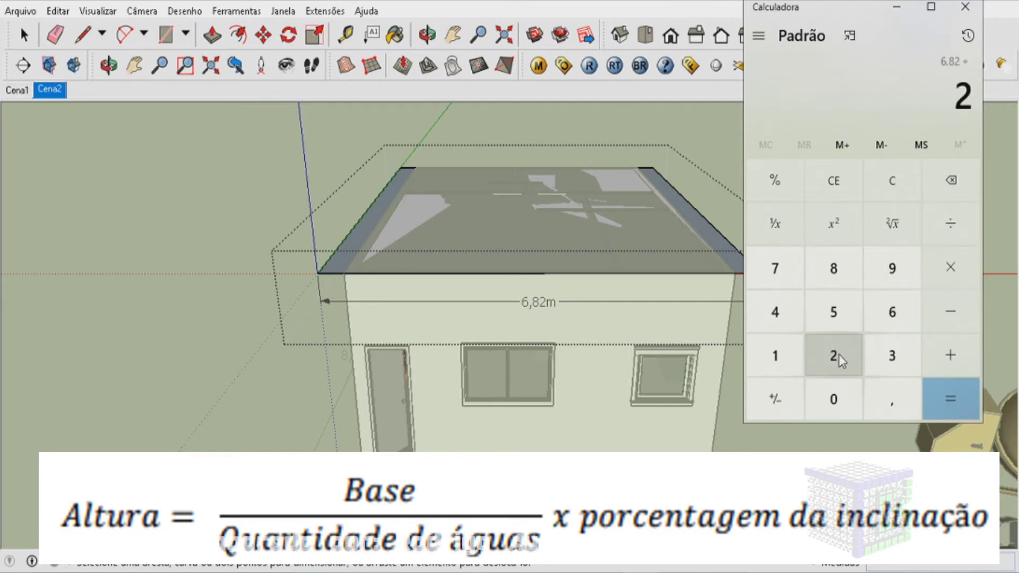
left_click(951, 406)
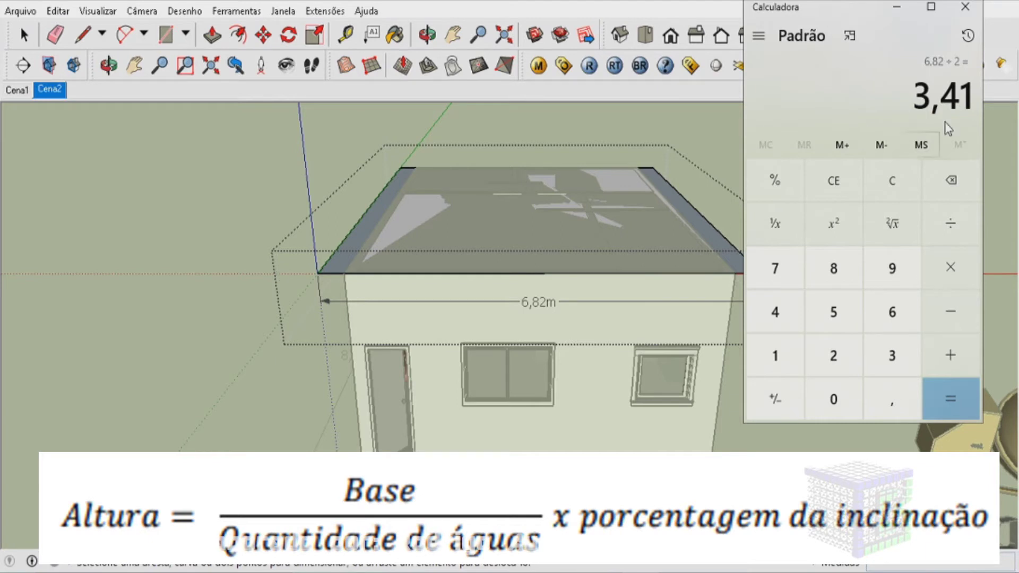
Step: Multiply by 0,3 to get the 1,023 ridge height and store it in memory
left_click(951, 269)
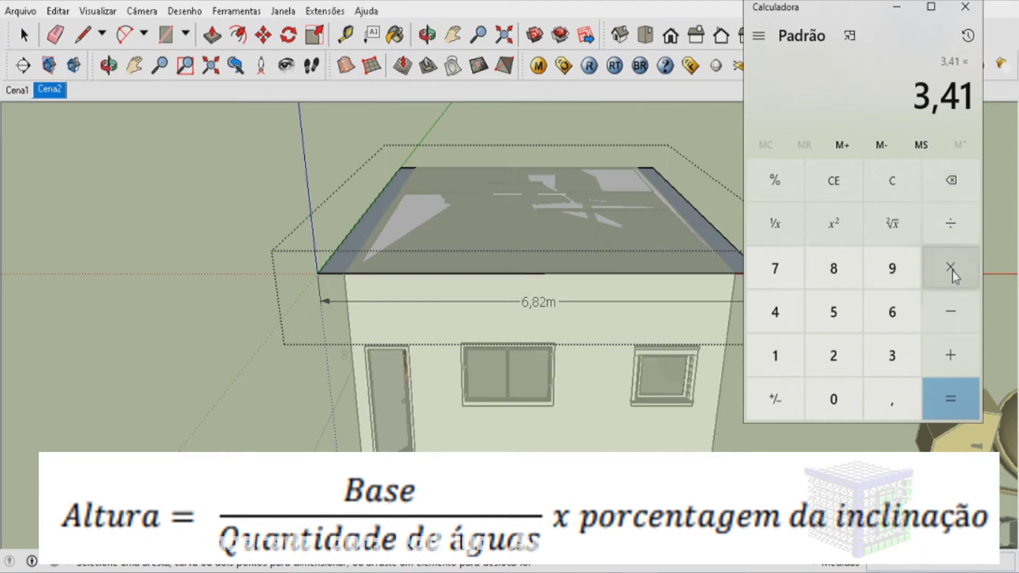
left_click(891, 406)
left_click(891, 361)
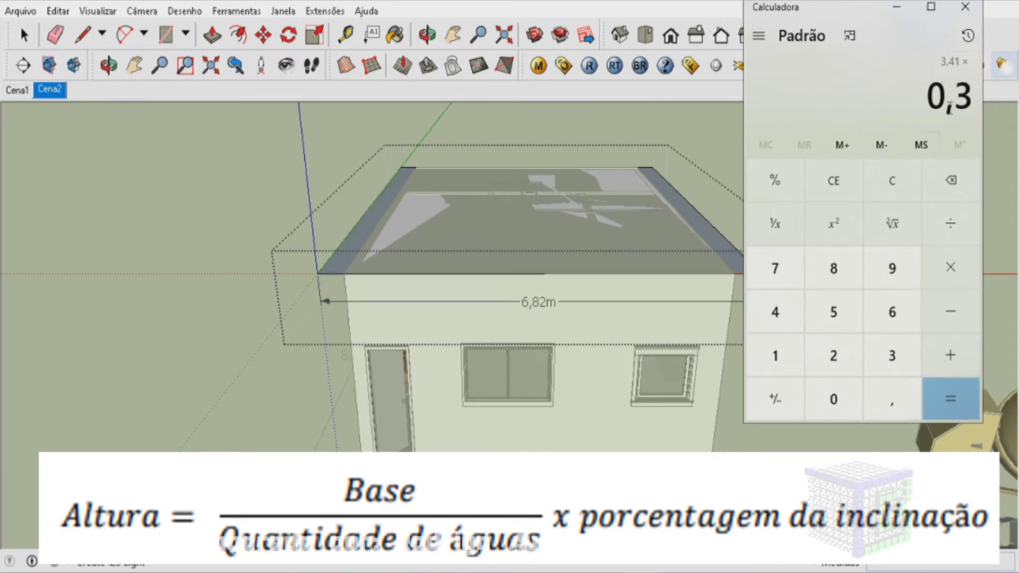
left_click(942, 409)
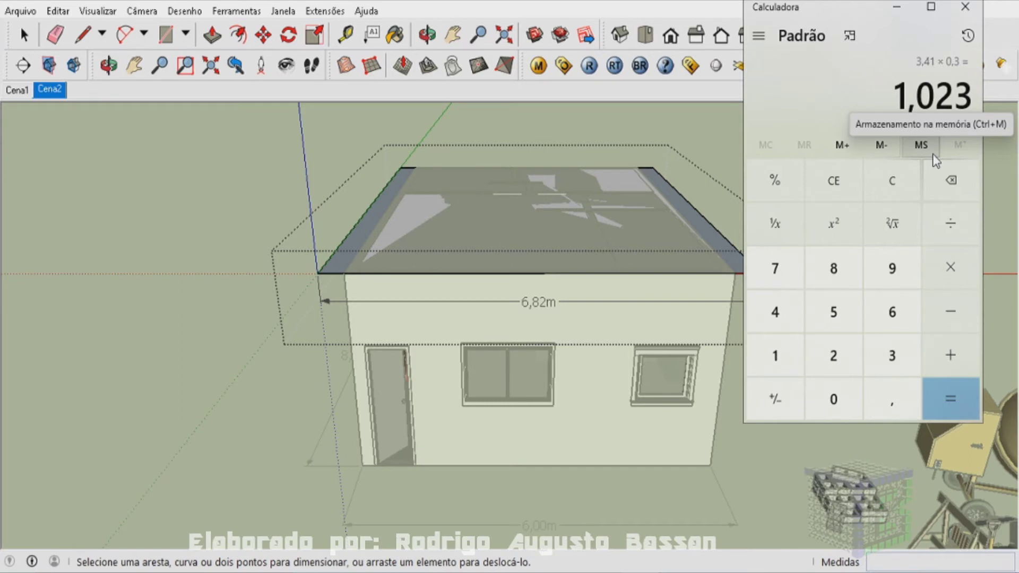
left_click(934, 155)
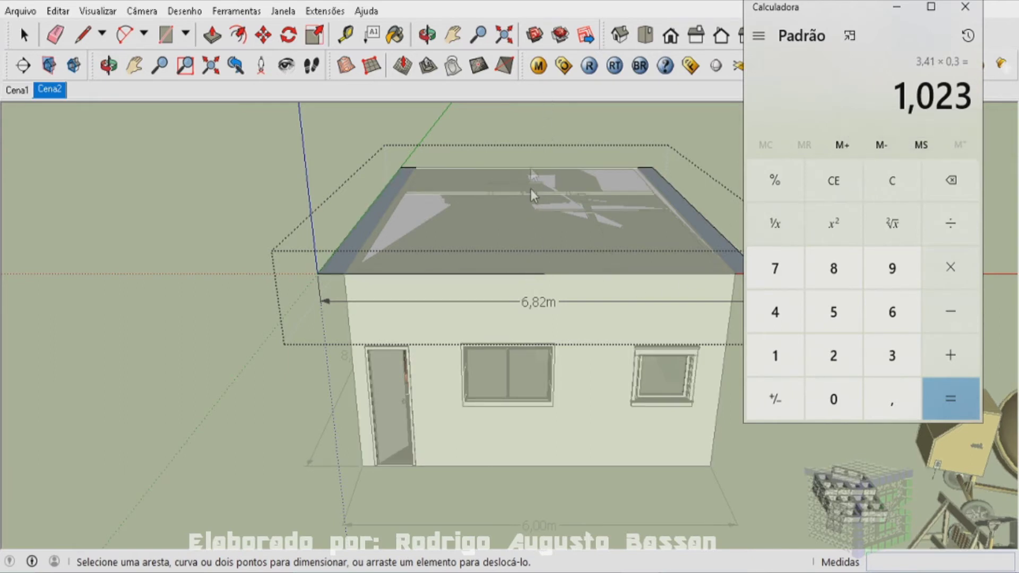
left_click(82, 34)
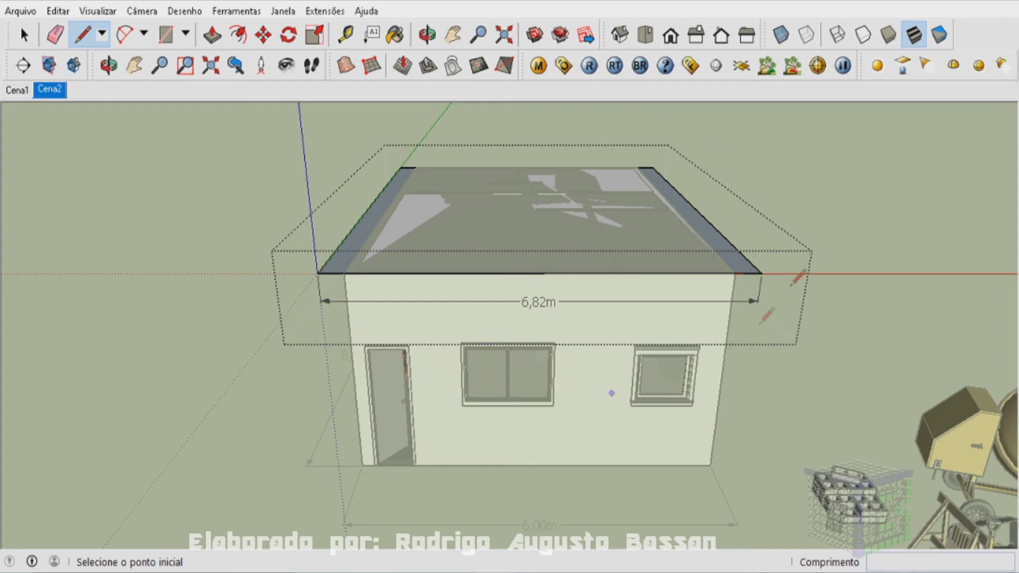
Step: Draw a 1,023 m vertical line at the roof edge midpoint and close it to the right corner
left_click(540, 273)
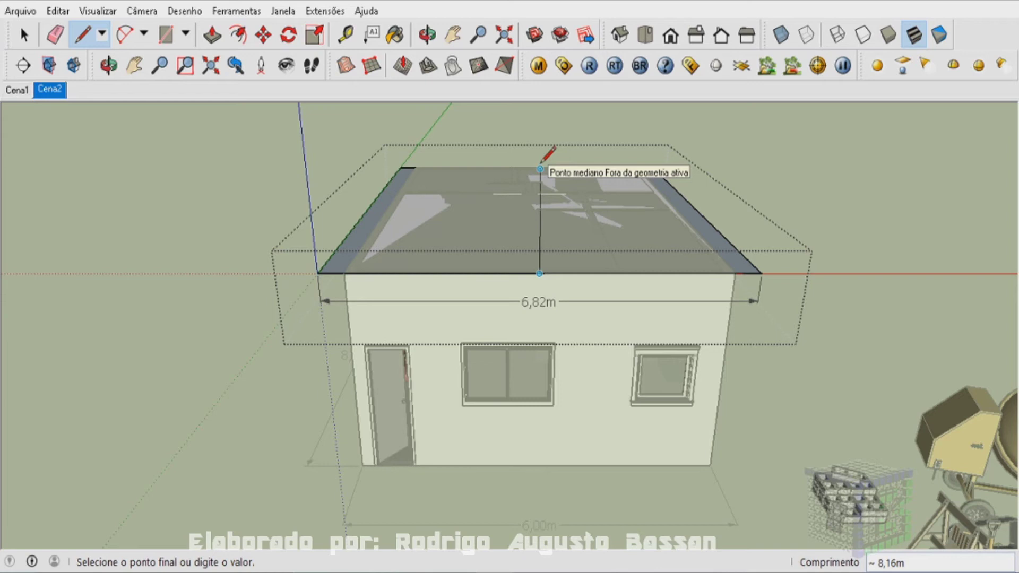
middle_click_drag(541, 162, 542, 168)
type("1,")
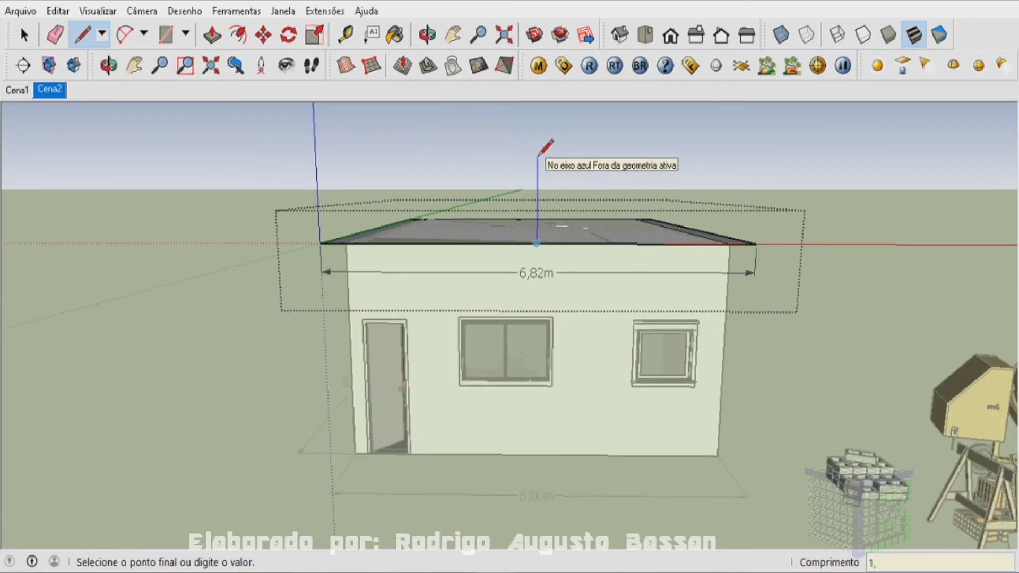
type("023")
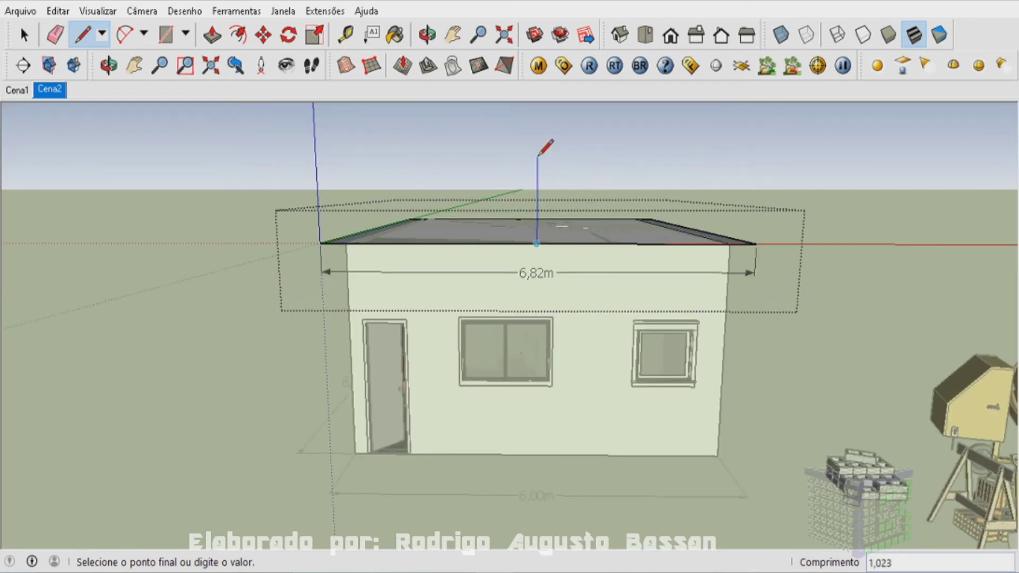
key("Return")
left_click(537, 172)
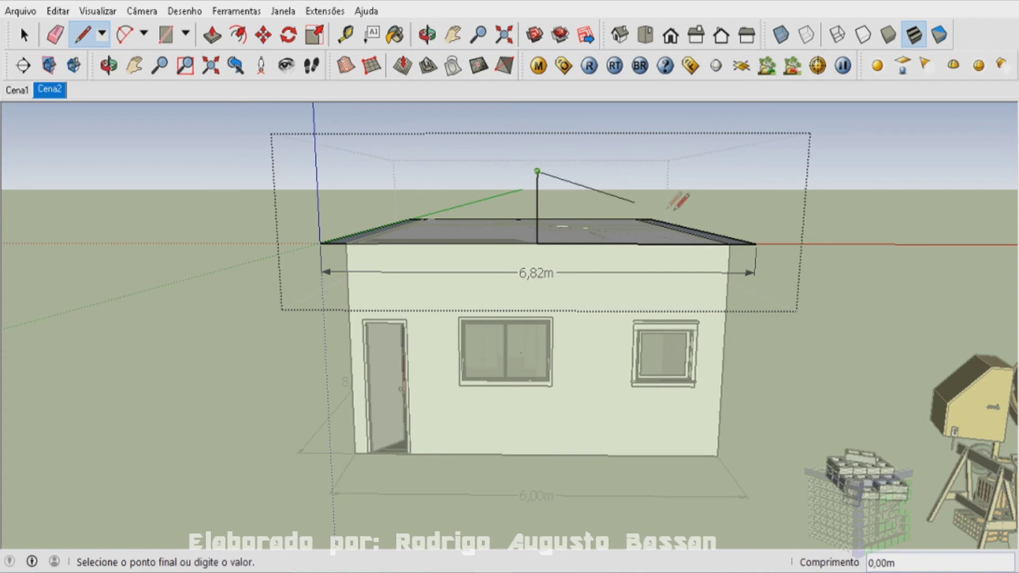
scroll(756, 241, "up", 3)
left_click(759, 241)
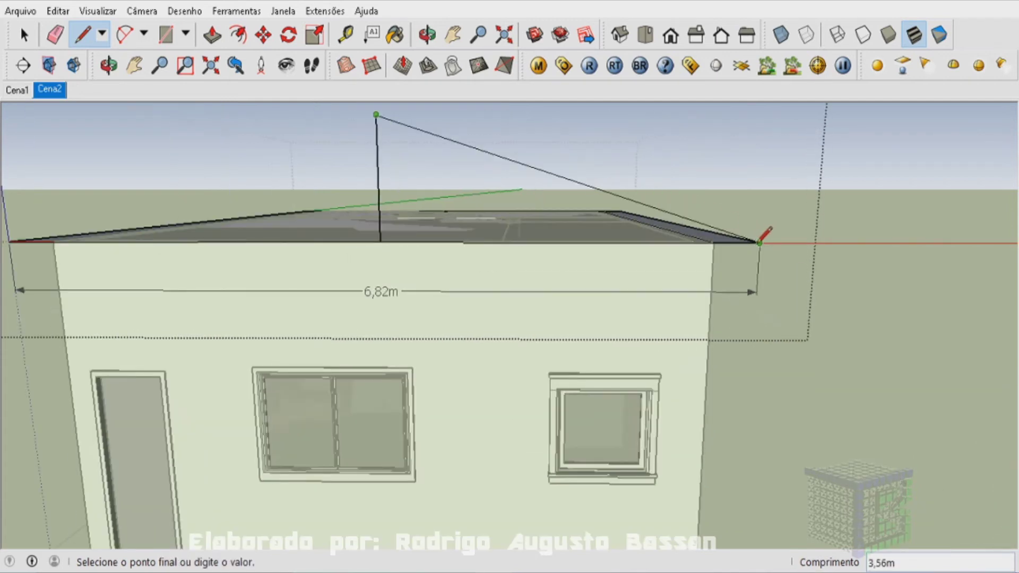
left_click(759, 242)
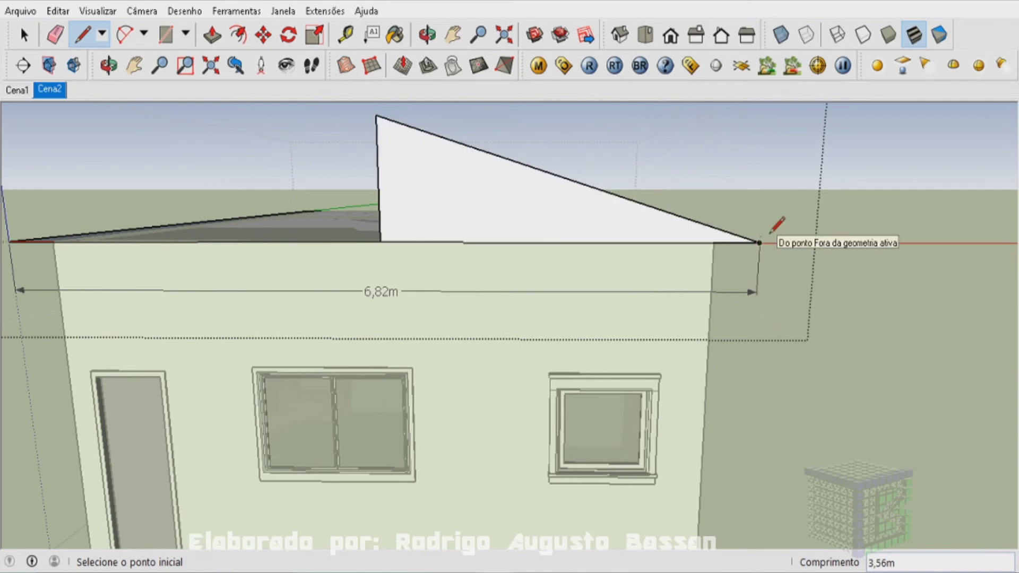
scroll(769, 234, "down", 3)
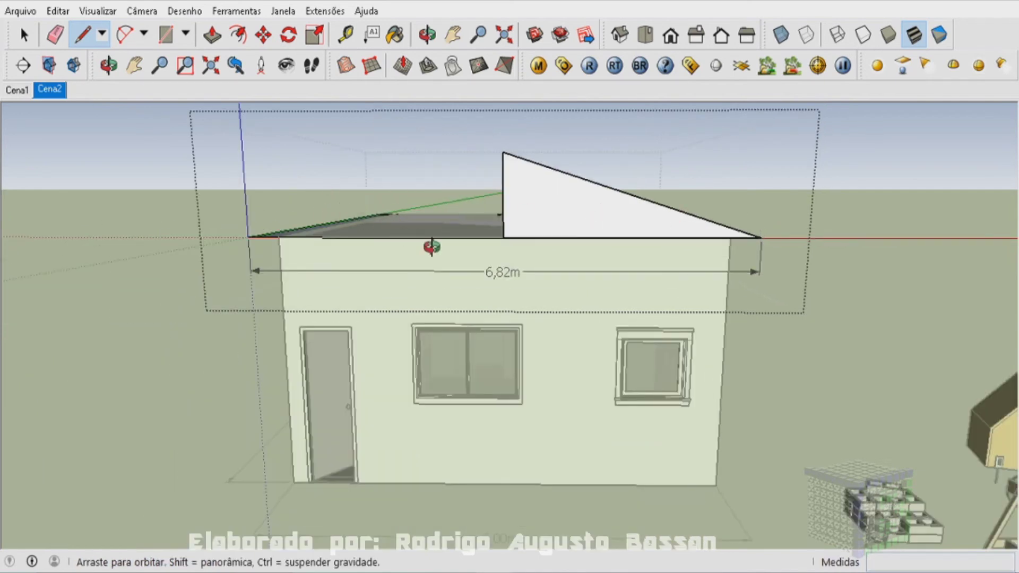
Step: Draw a line between the roof corners to form a triangular face
middle_click_drag(427, 239, 432, 246)
left_click(554, 171)
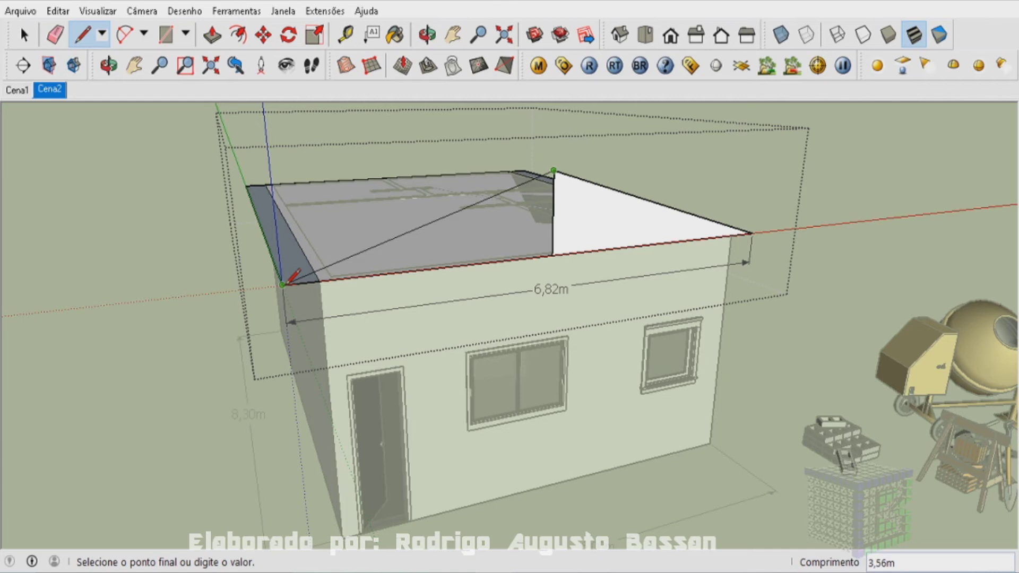
left_click(283, 285)
middle_click_drag(505, 332, 478, 265)
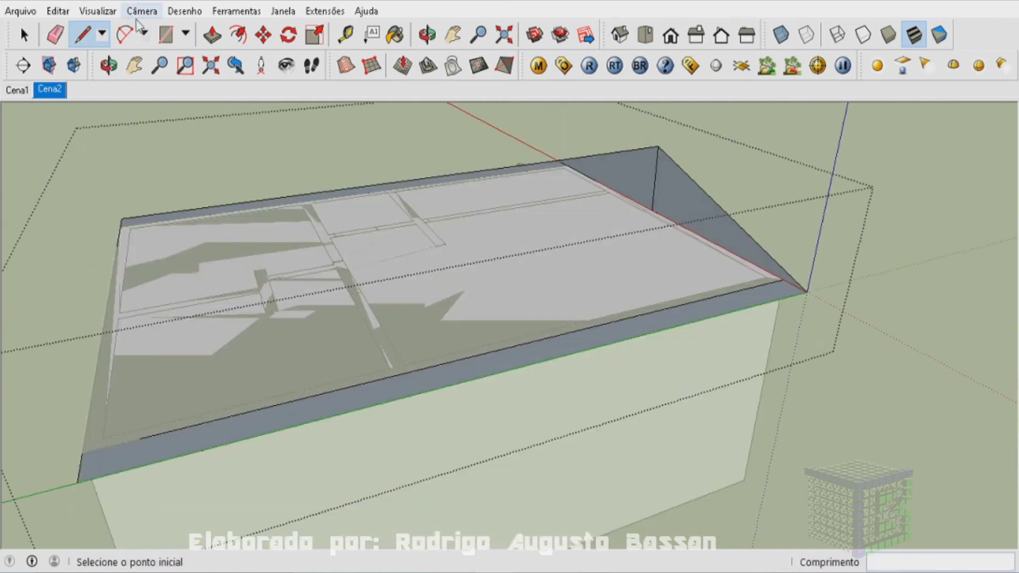
Step: Push/Pull the roof top down to the eave edge, making one sloped face
left_click(213, 35)
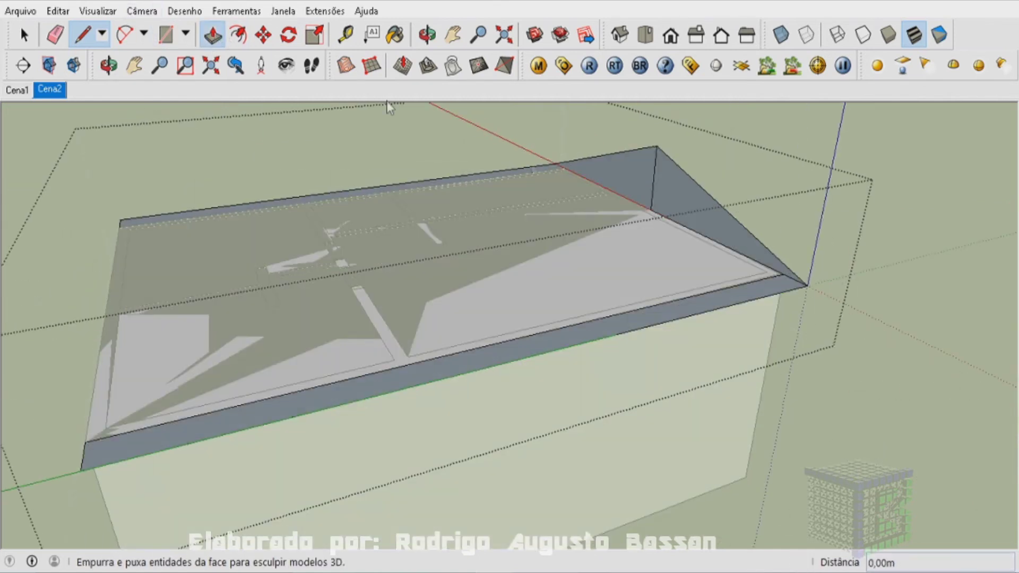
left_click(636, 192)
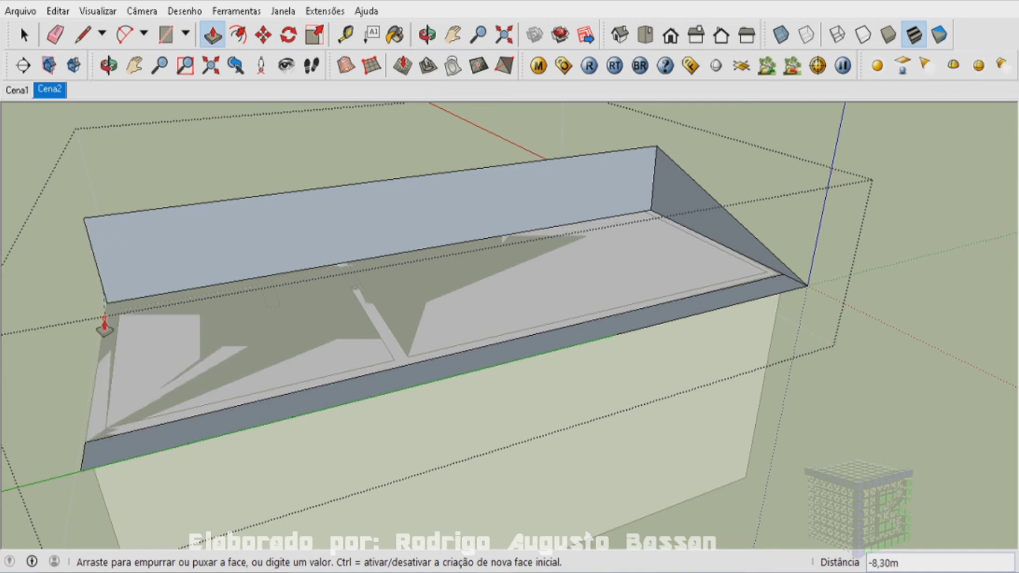
left_click(102, 325)
left_click(696, 207)
left_click(106, 462)
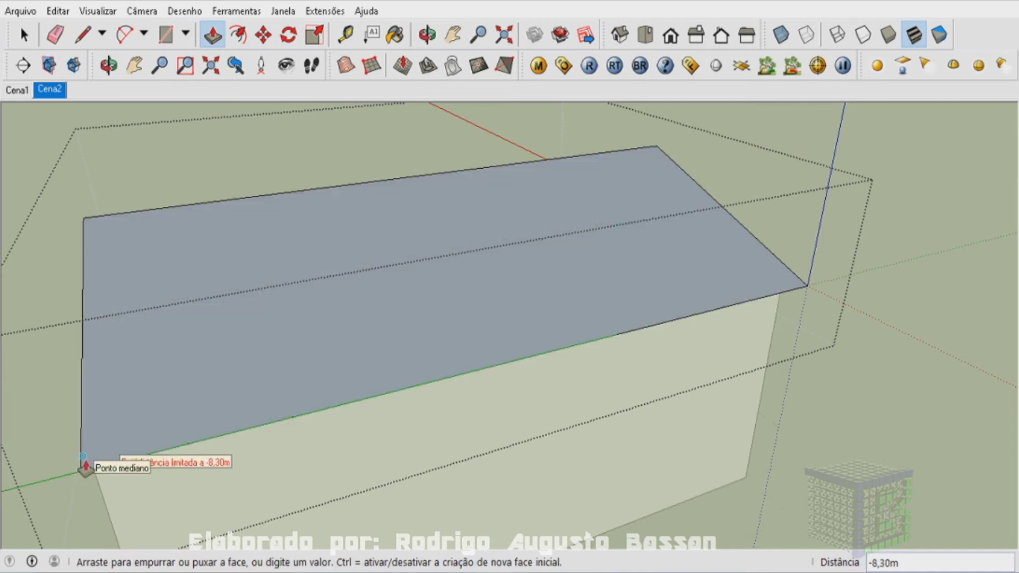
mouse_move(812, 299)
middle_mouse_down()
mouse_move(495, 330)
mouse_move(318, 296)
mouse_move(268, 227)
middle_mouse_up()
Step: Split the front gable below the ridge with a vertical line, closing both triangular faces
key("l")
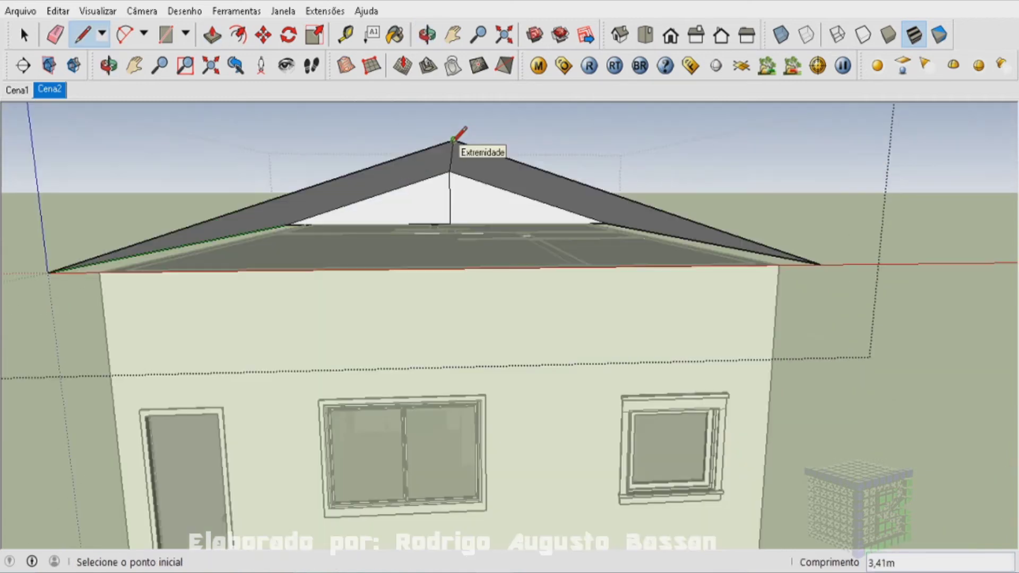
mouse_move(509, 228)
middle_mouse_down()
mouse_move(610, 255)
mouse_move(483, 234)
mouse_move(482, 215)
middle_mouse_up()
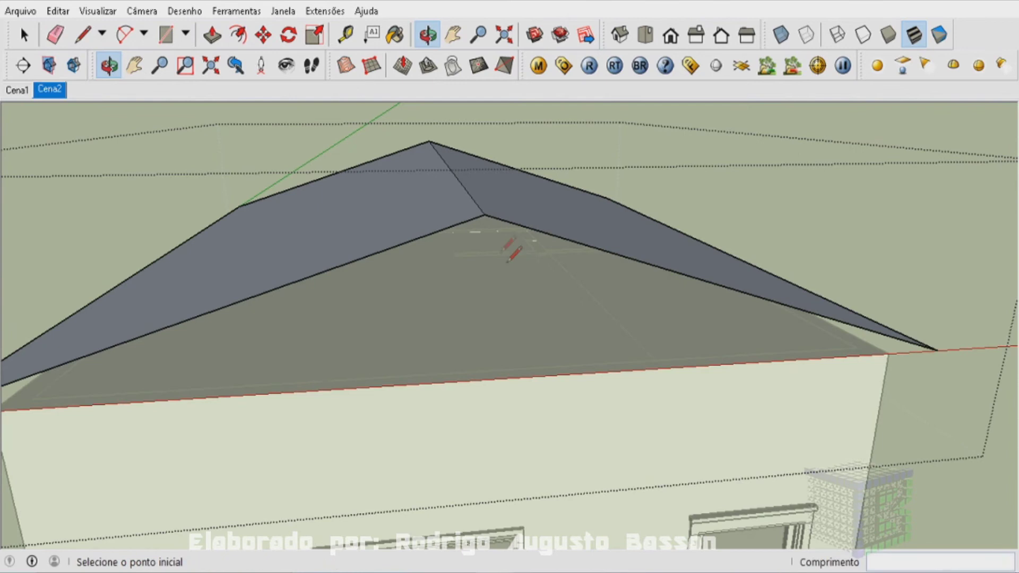
left_click(481, 215)
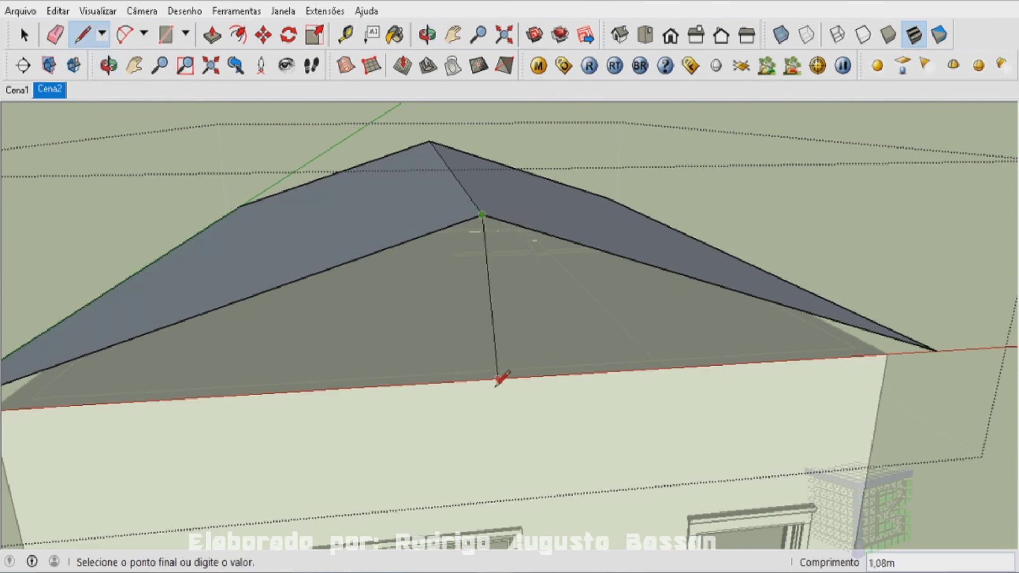
left_click(484, 379)
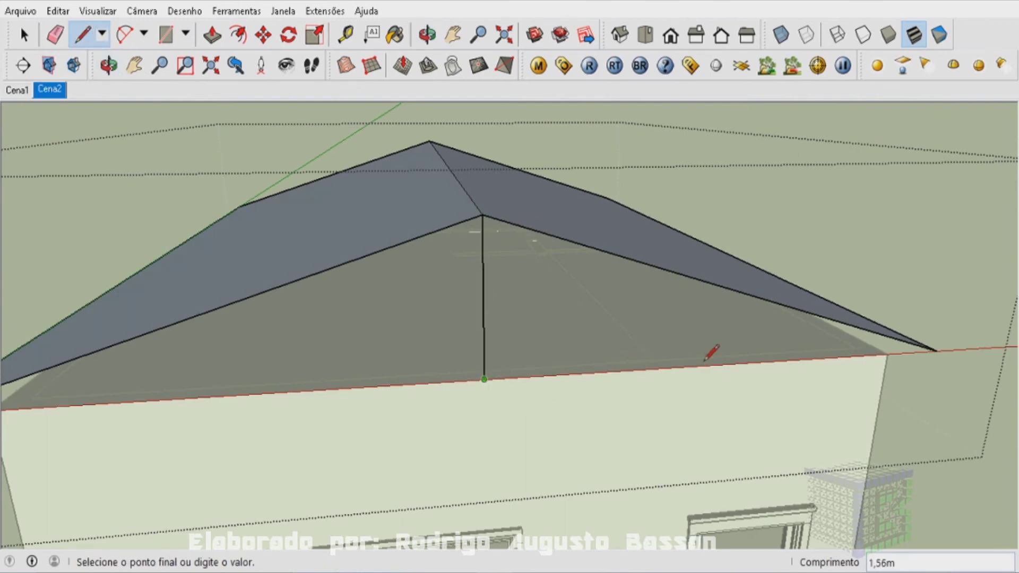
left_click(937, 350)
scroll(484, 381, "down", 2)
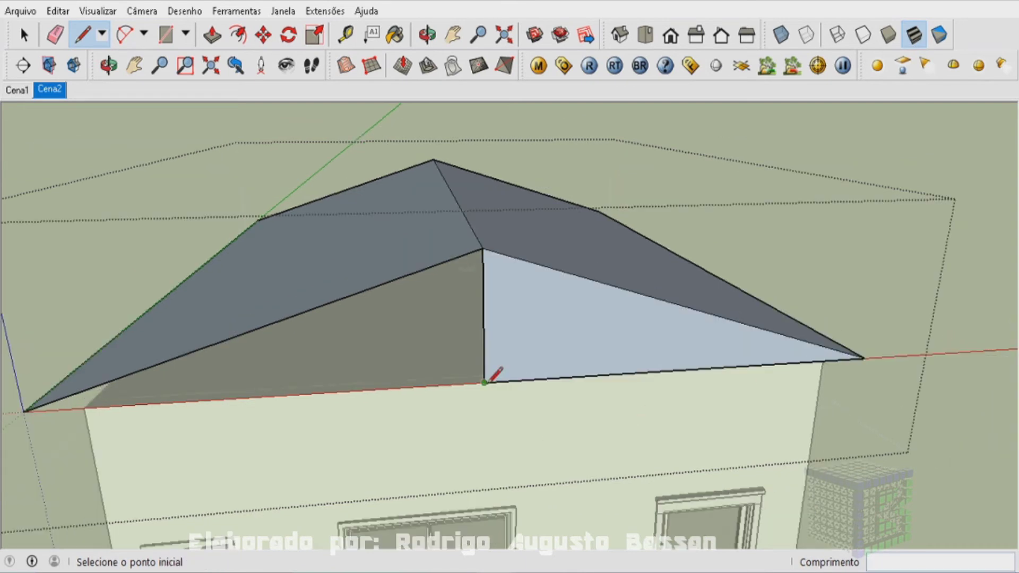
left_click(26, 410)
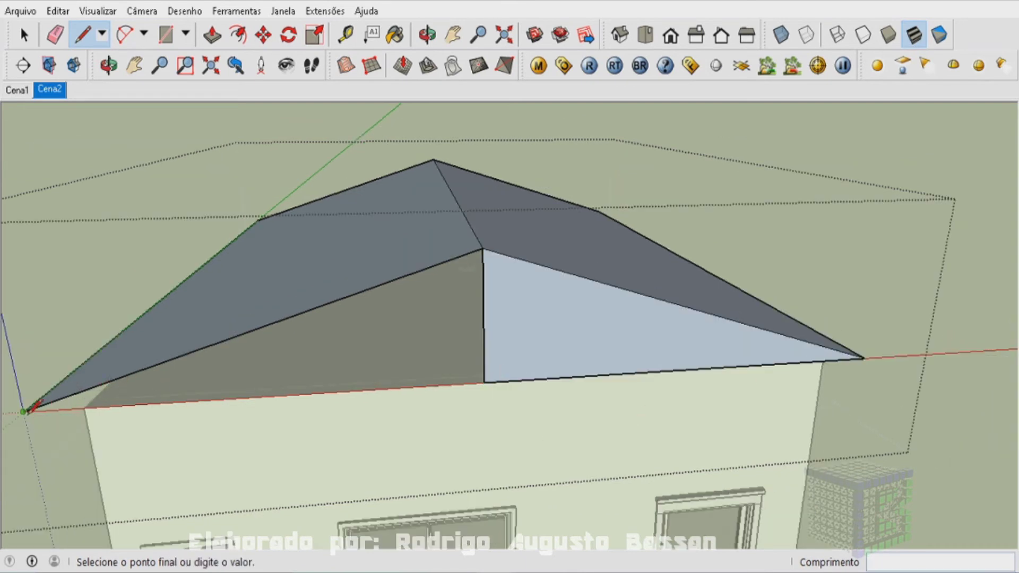
left_click(484, 381)
mouse_move(268, 334)
middle_mouse_down()
mouse_move(98, 314)
mouse_move(536, 342)
mouse_move(375, 284)
mouse_move(437, 366)
mouse_move(372, 361)
mouse_move(381, 359)
middle_mouse_up()
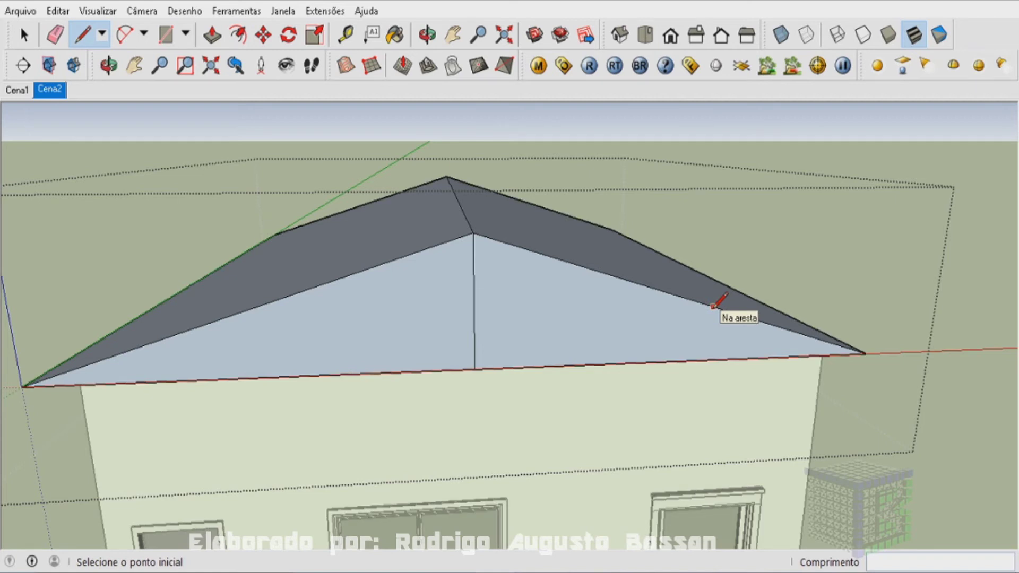
Step: Orbit to face the front gable and place a guide 0,02 m inside the right sloped edge
key("t")
left_click(509, 245)
scroll(509, 245, "up", 3)
key("Escape")
key("o")
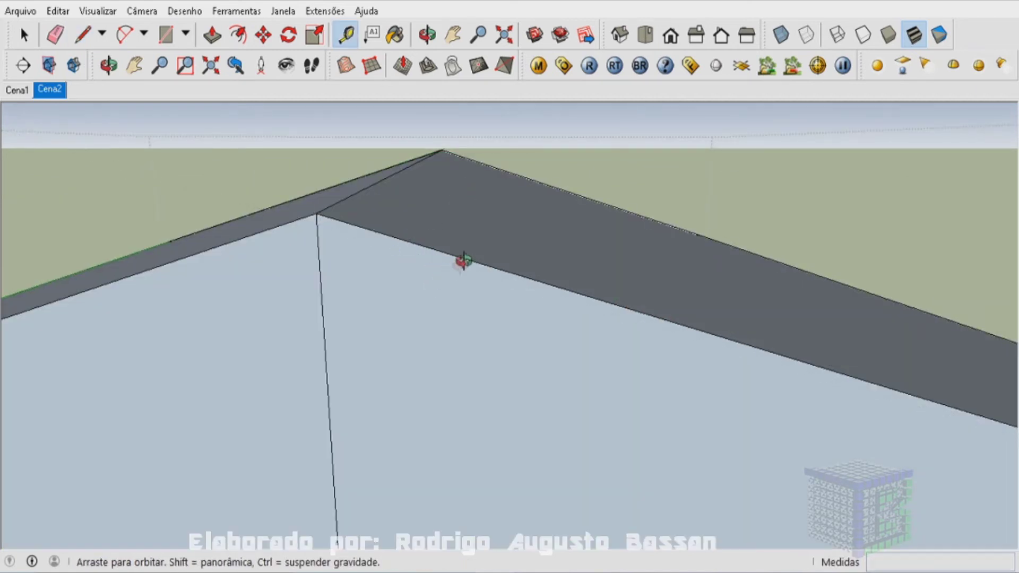
left_click_drag(459, 262, 471, 246)
key("t")
scroll(380, 269, "up", 2)
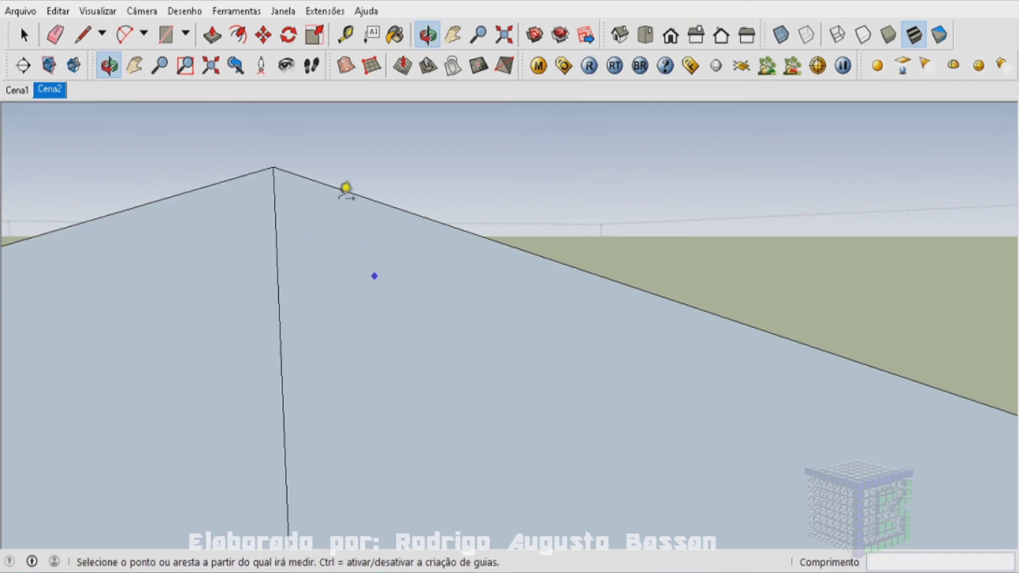
left_click(353, 194)
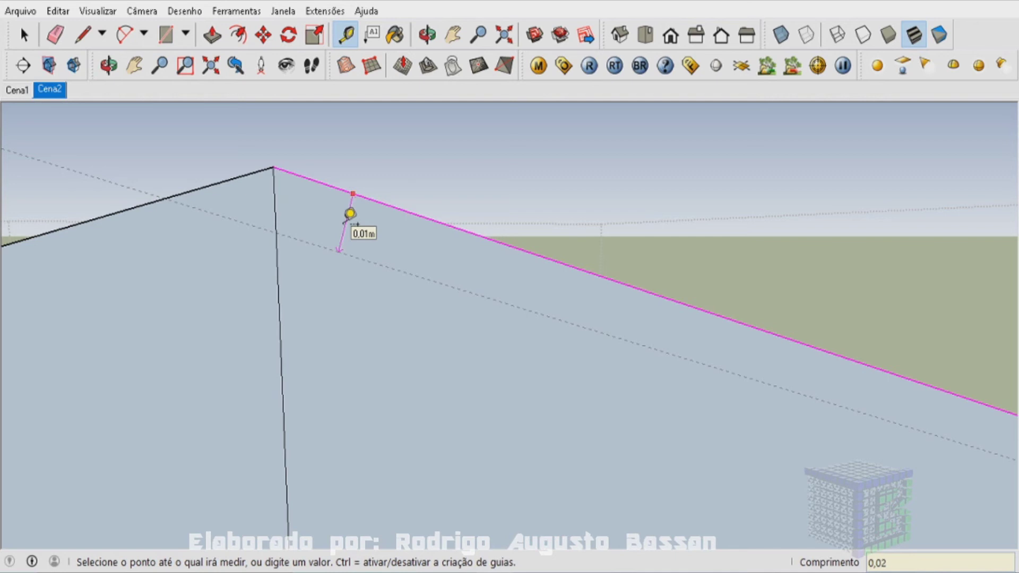
key("Return")
Step: Place a matching 0,02 m guide inside the left sloped edge and start a line where the guides cross
scroll(387, 186, "down", 2)
scroll(388, 187, "down", 1)
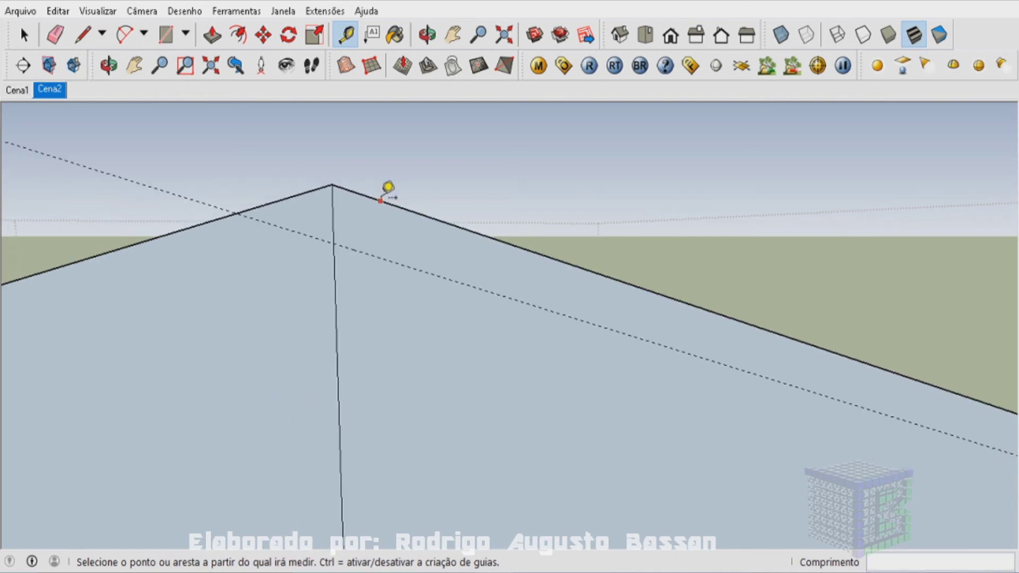
scroll(388, 187, "down", 2)
scroll(296, 209, "up", 1)
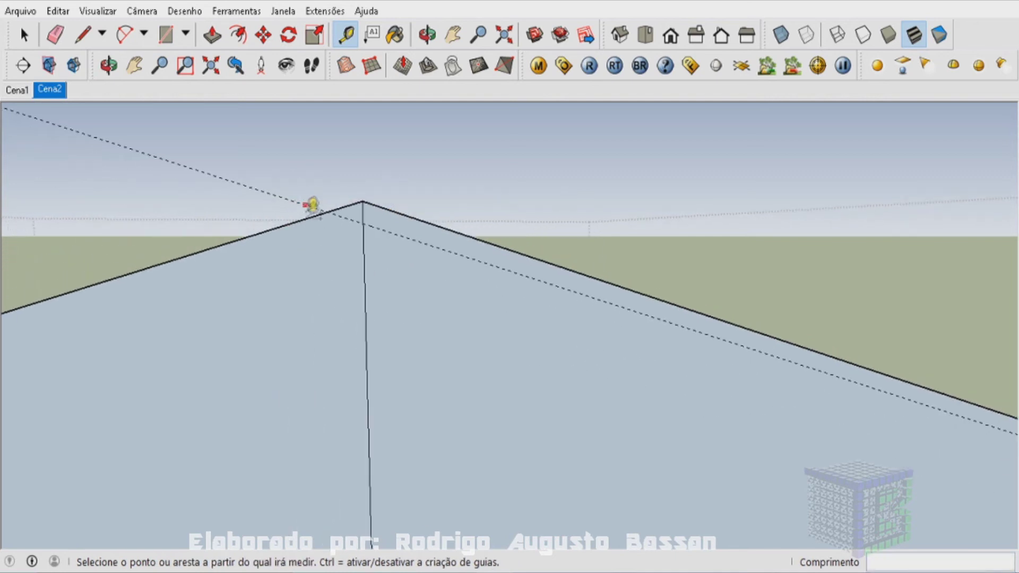
left_click(308, 205)
left_click(316, 233)
scroll(477, 361, "down", 2)
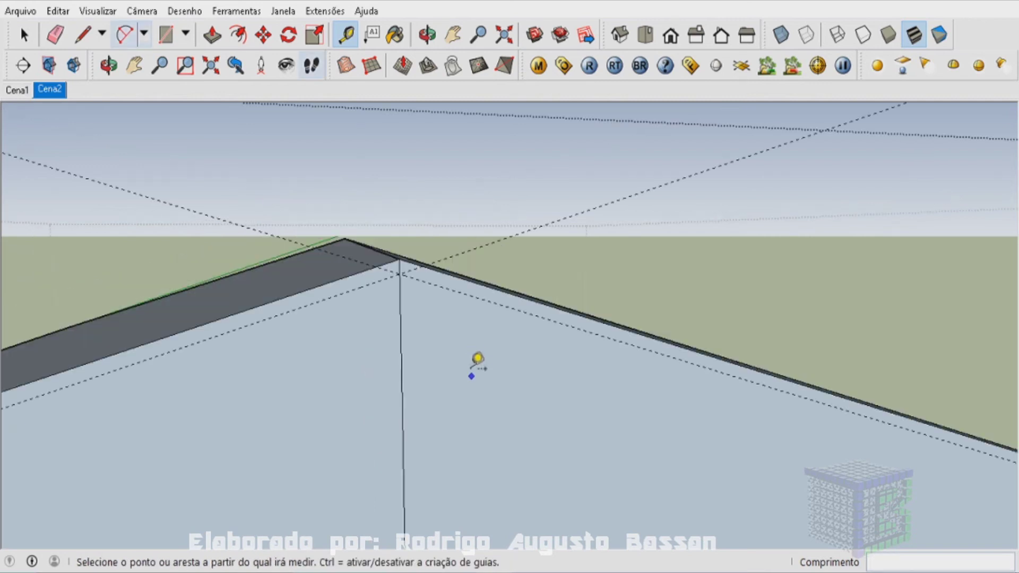
scroll(477, 358, "down", 2)
scroll(482, 342, "down", 2)
scroll(488, 333, "down", 2)
key("l")
left_click(508, 356)
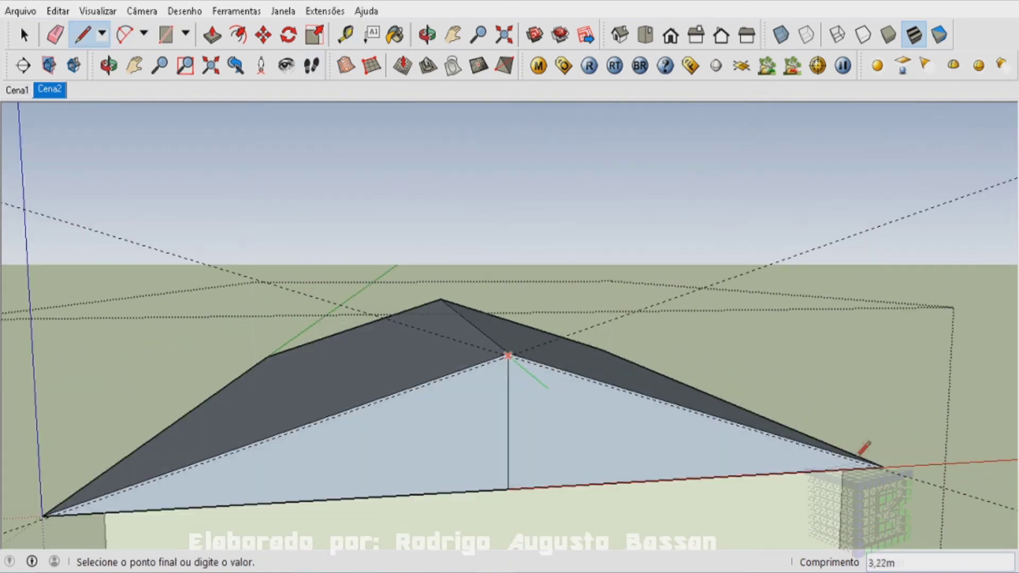
Step: Trace a line along the guide from its crossing to the right roof corner, splitting off the thin strip
scroll(881, 466, "up", 1)
scroll(883, 466, "up", 2)
scroll(886, 466, "up", 1)
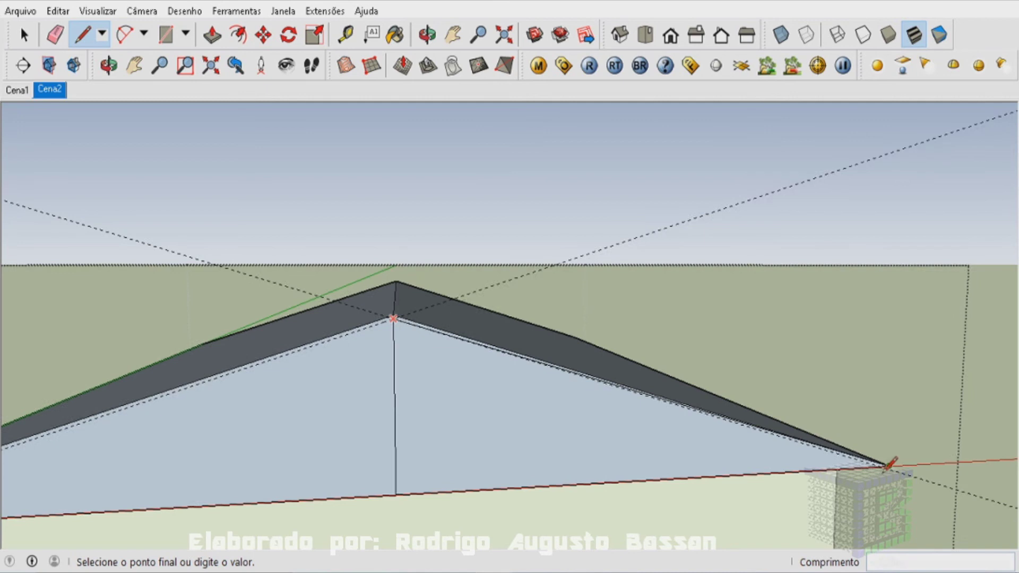
left_click(886, 467)
scroll(395, 401, "down", 2)
scroll(326, 424, "down", 1)
scroll(131, 495, "up", 2)
scroll(127, 478, "up", 1)
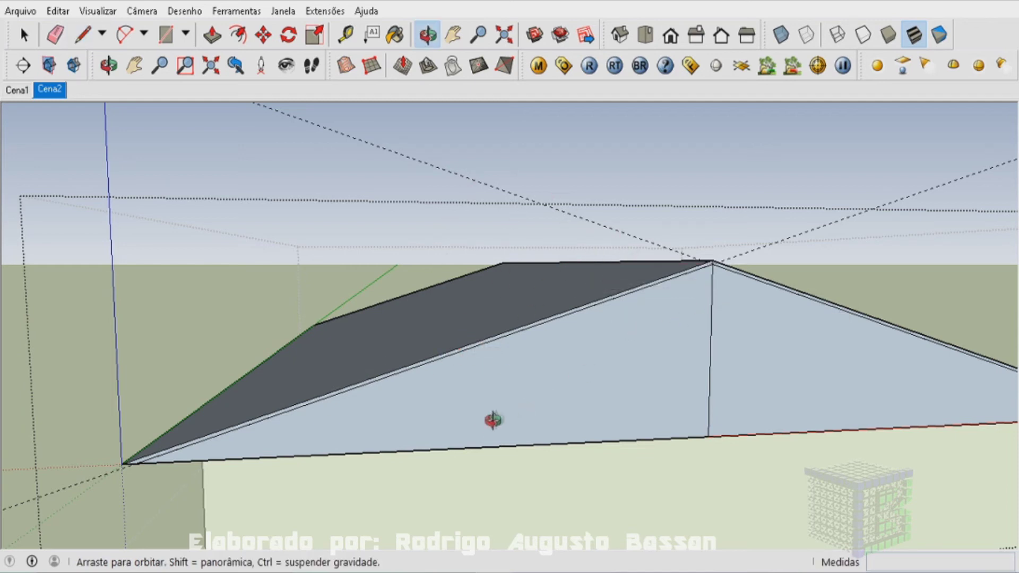
middle_click_drag(495, 437, 287, 236)
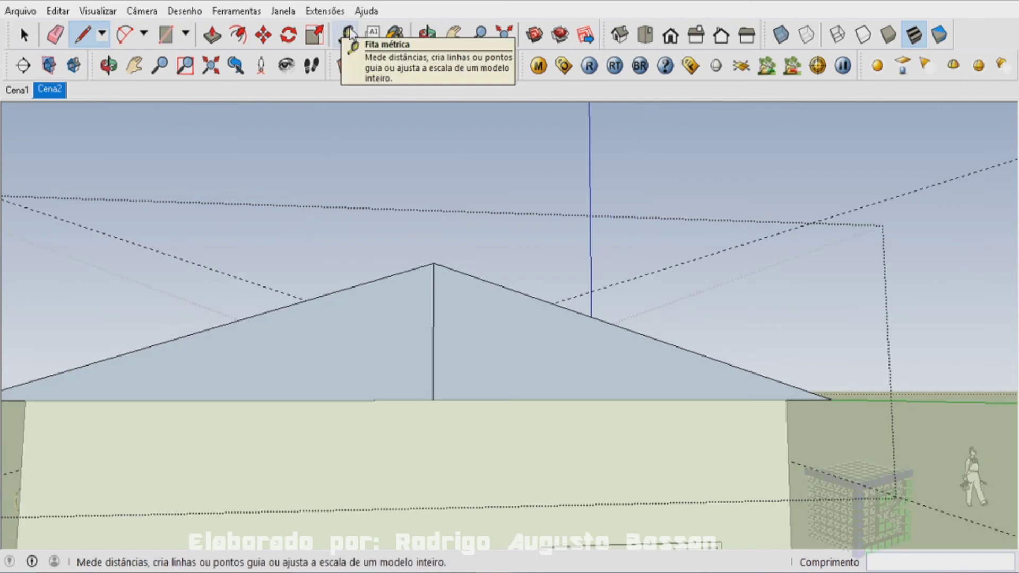
Step: Delete every guide line using Editar > Excluir guias
left_click(348, 35)
left_click(24, 35)
mouse_move(282, 253)
middle_mouse_down()
mouse_move(347, 281)
mouse_move(409, 330)
middle_mouse_up()
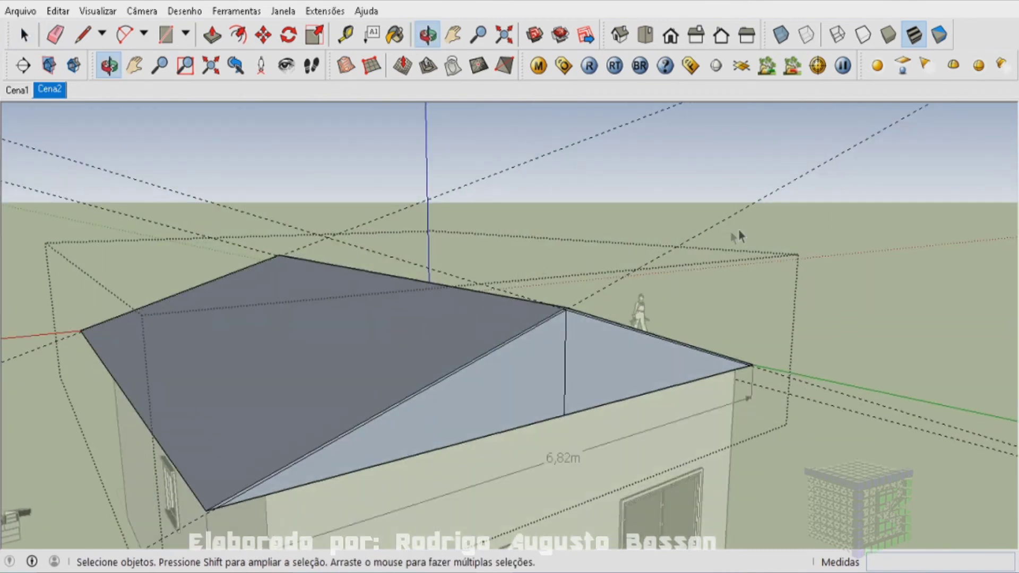
left_click(55, 11)
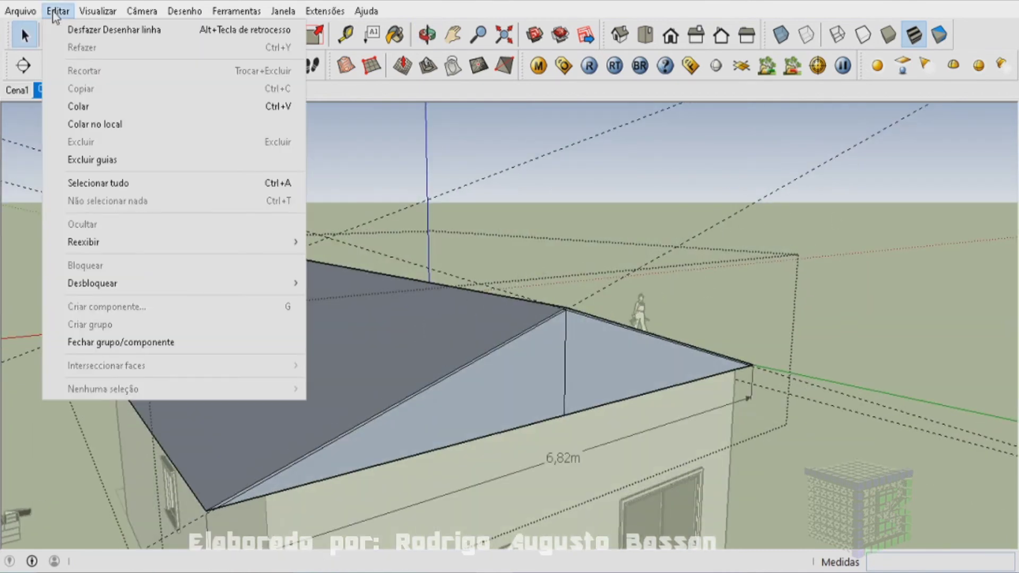
left_click(104, 165)
scroll(579, 435, "up", 3)
scroll(577, 433, "up", 2)
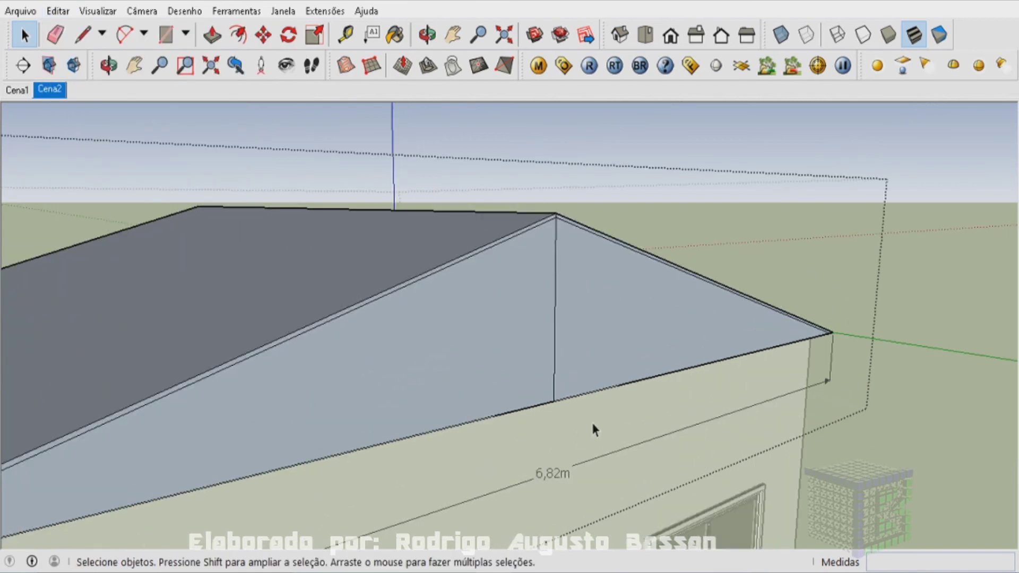
scroll(558, 218, "up", 2)
scroll(550, 233, "down", 2)
scroll(550, 234, "down", 2)
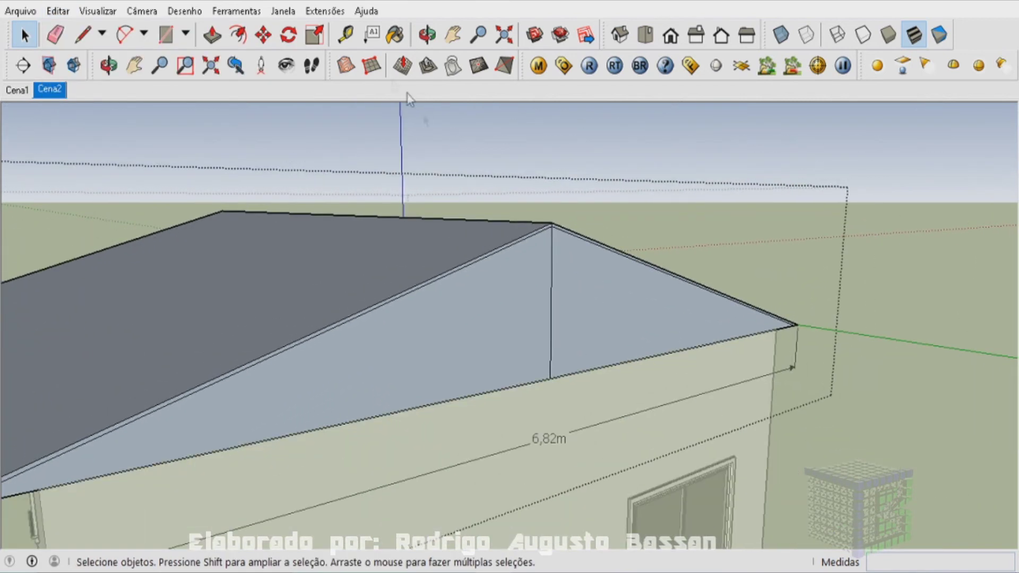
left_click(211, 44)
Step: Thicken the roof slab and push the left roof's end face back 0,60 m
scroll(843, 273, "up", 3)
left_click(843, 274)
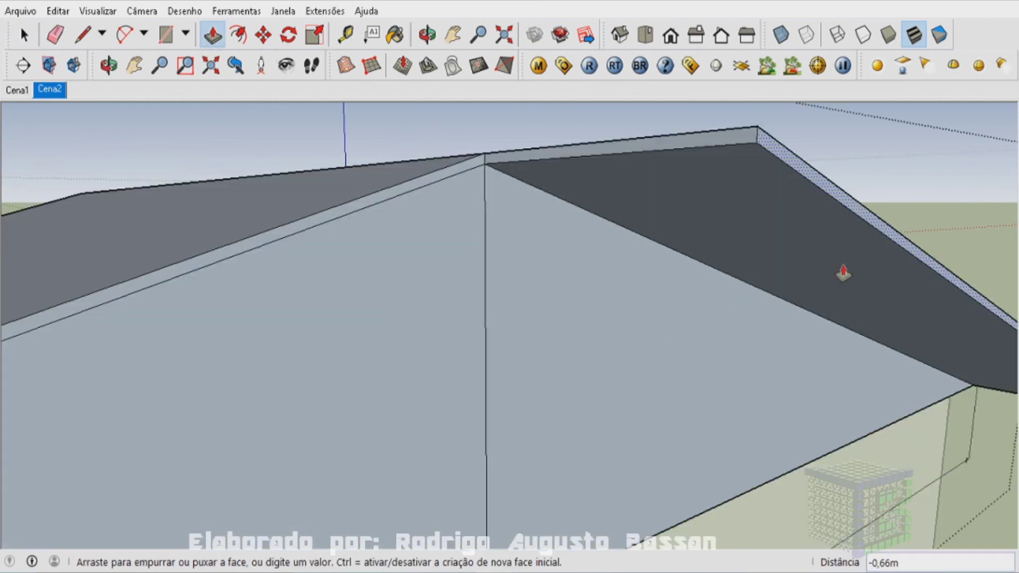
left_click(843, 273)
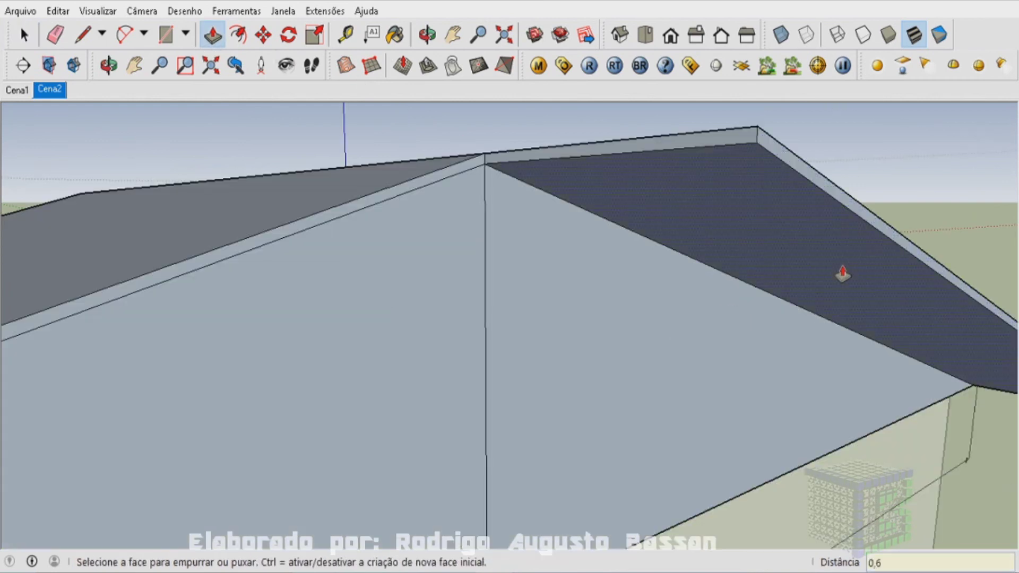
left_click(462, 171)
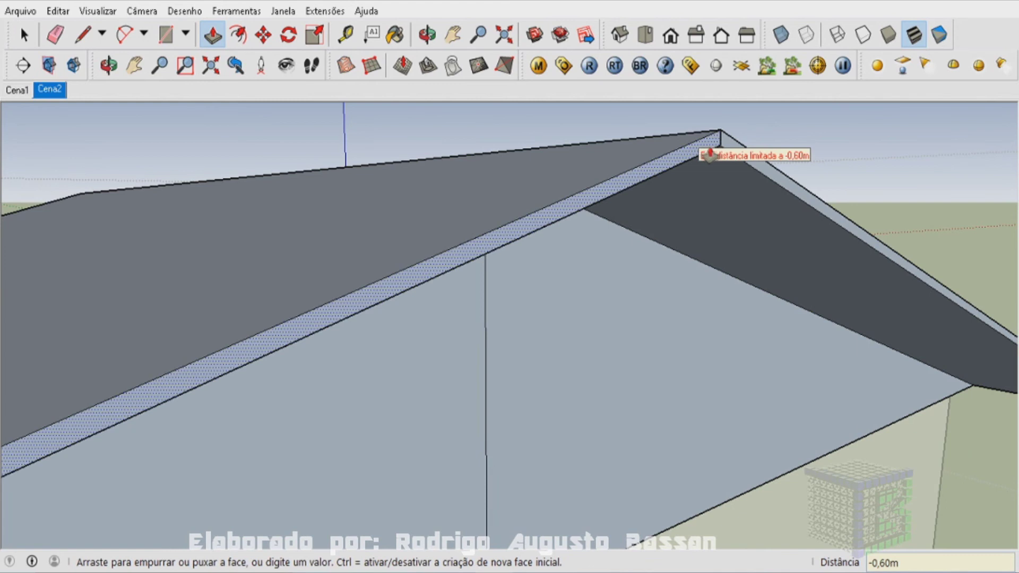
left_click(716, 155)
scroll(657, 287, "down", 2)
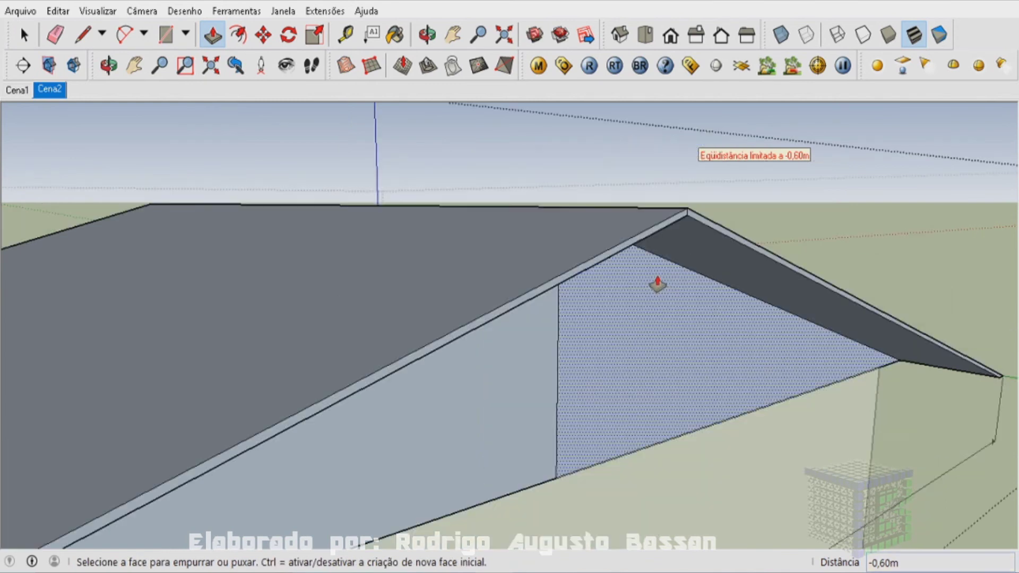
scroll(658, 281, "down", 3)
scroll(658, 281, "down", 2)
mouse_move(655, 287)
middle_mouse_down()
mouse_move(739, 387)
mouse_move(821, 346)
middle_mouse_up()
scroll(387, 335, "up", 3)
scroll(382, 330, "up", 2)
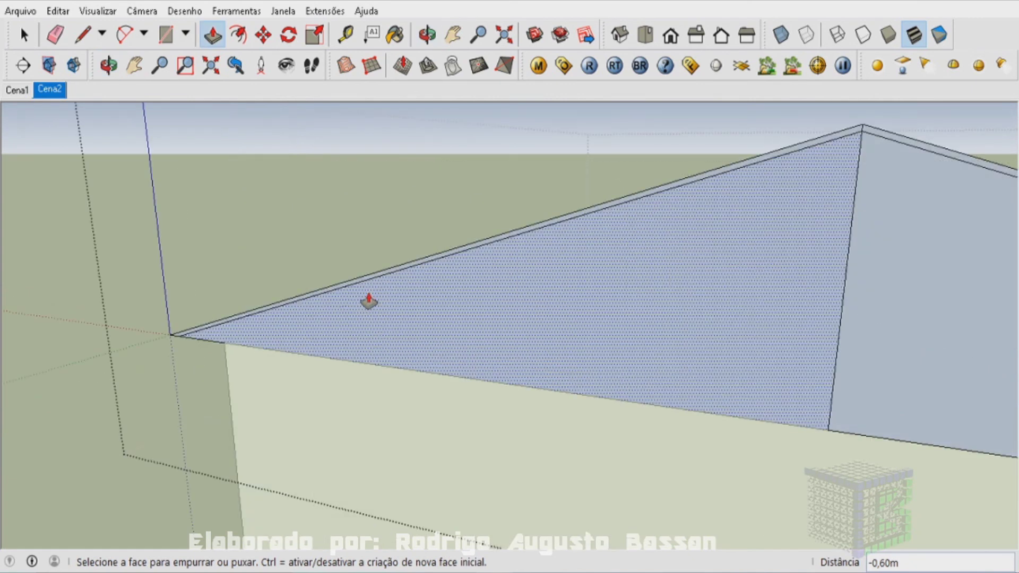
scroll(513, 214, "down", 2)
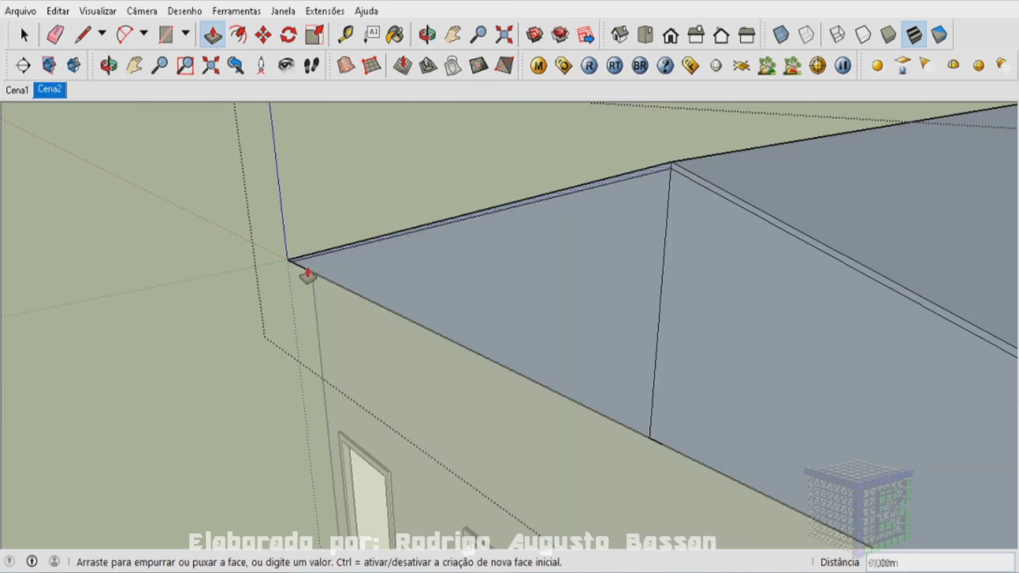
Step: Push the thin gable strip along the wall and extend the roof slope's edge outward as an eave
left_click_drag(514, 214, 295, 278)
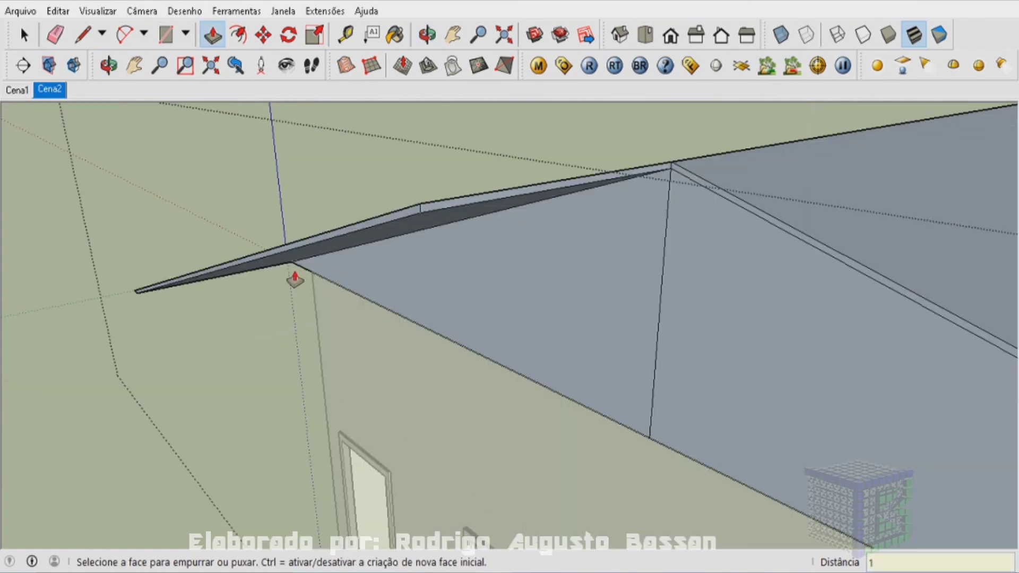
left_click(295, 279)
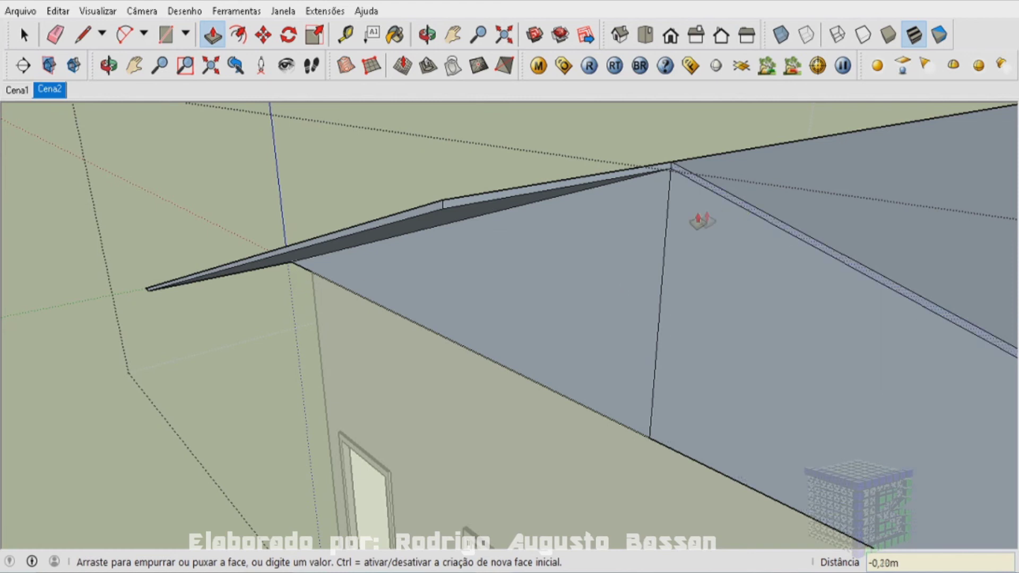
left_click(599, 239)
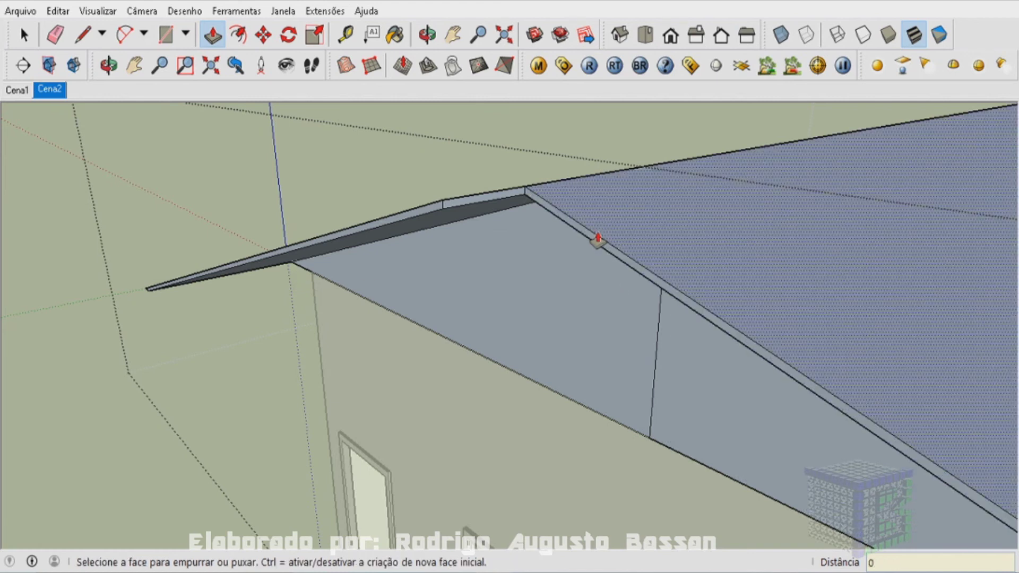
left_click(597, 239)
key("space")
key("o")
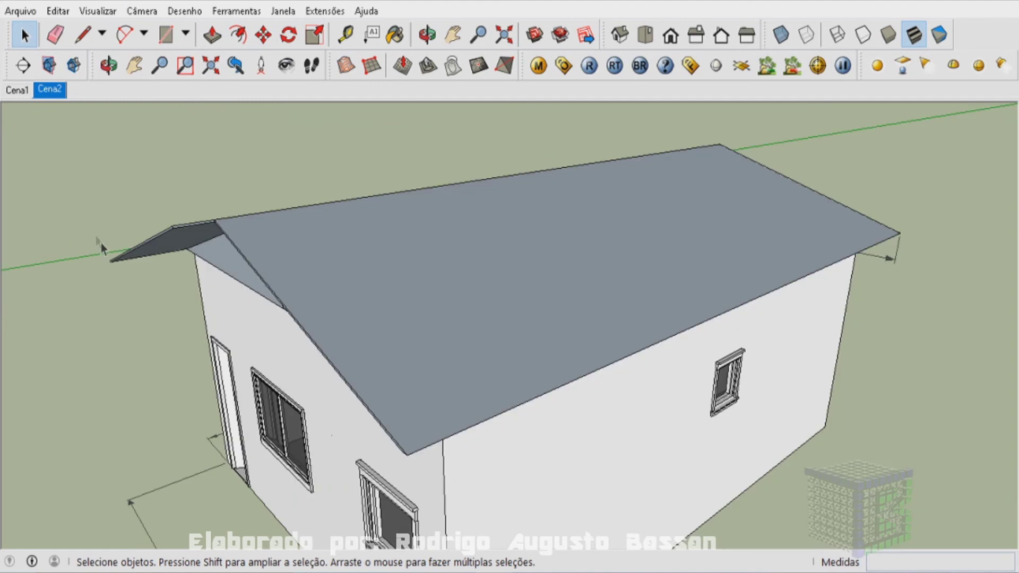
mouse_move(518, 234)
left_mouse_down()
mouse_move(534, 223)
mouse_move(500, 223)
mouse_move(495, 210)
mouse_move(507, 221)
mouse_move(523, 166)
left_mouse_up()
key("space")
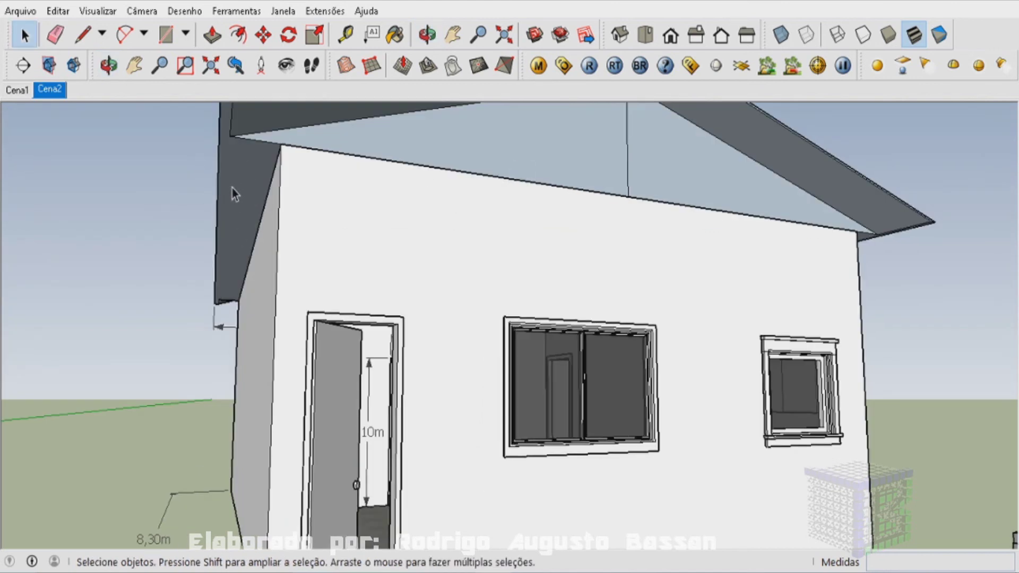
middle_click_drag(253, 154, 243, 187)
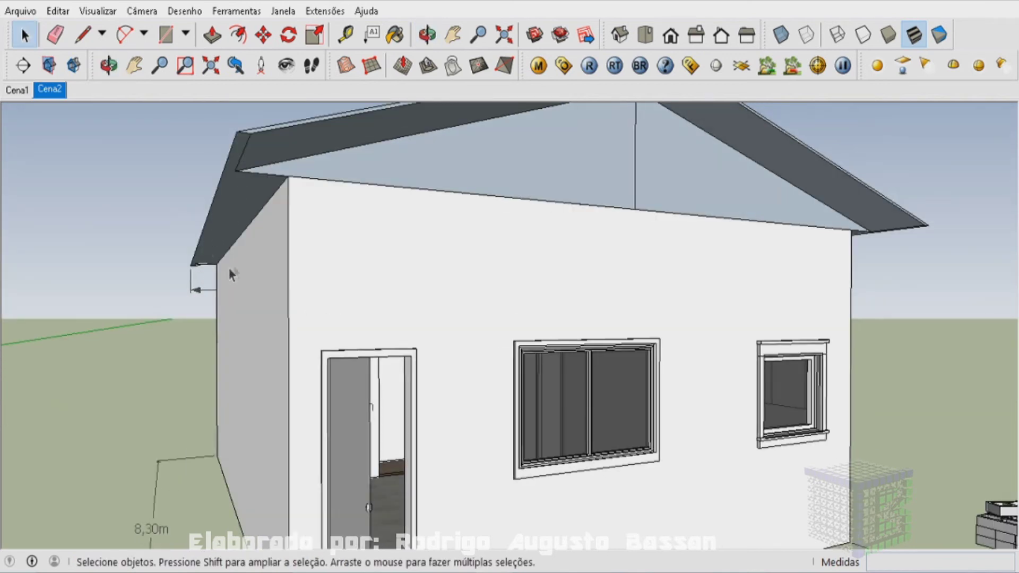
left_click_drag(256, 206, 233, 227)
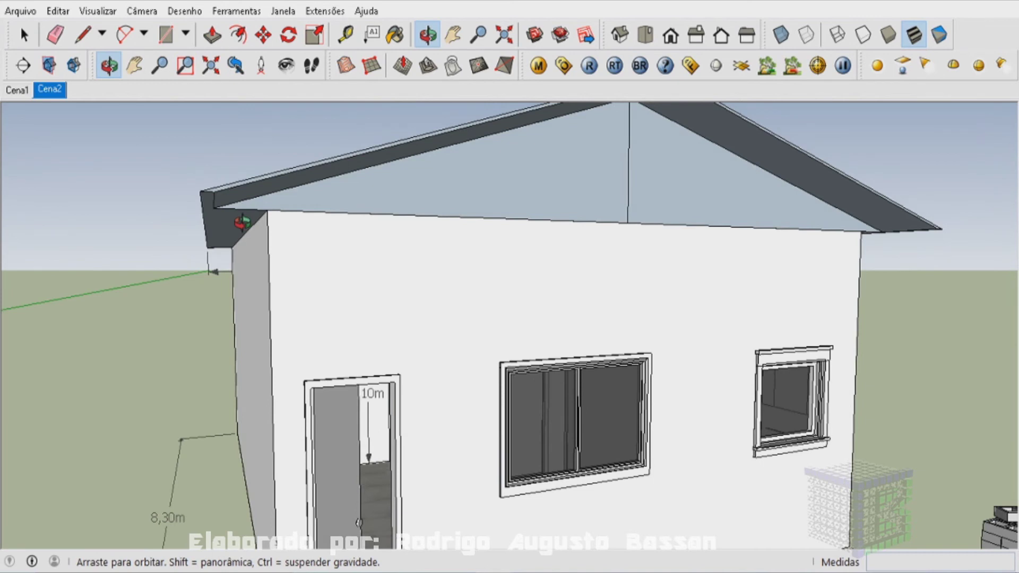
key("space")
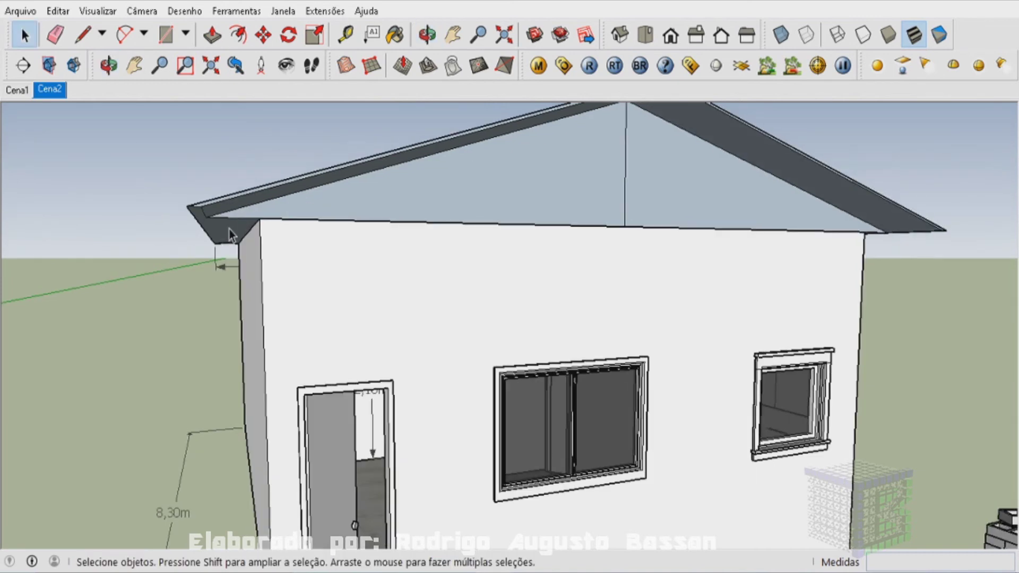
scroll(229, 234, "up", 5)
key("o")
mouse_move(229, 233)
left_mouse_down()
mouse_move(221, 251)
mouse_move(246, 251)
left_mouse_up()
key("space")
middle_click_drag(345, 210, 345, 212)
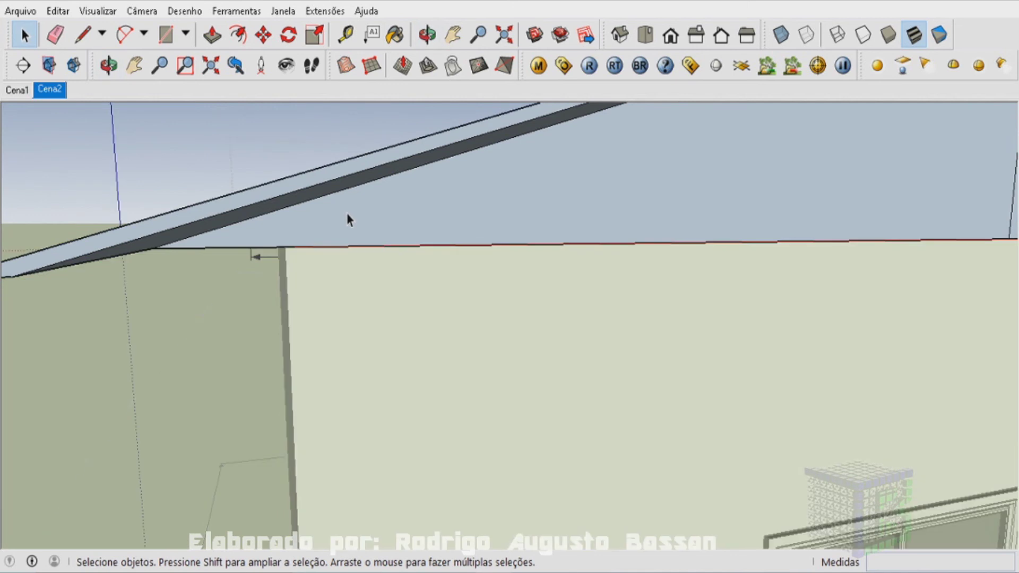
Step: Draw a vertical line from the wall's top corner up to the roof's lower edge
left_click(79, 39)
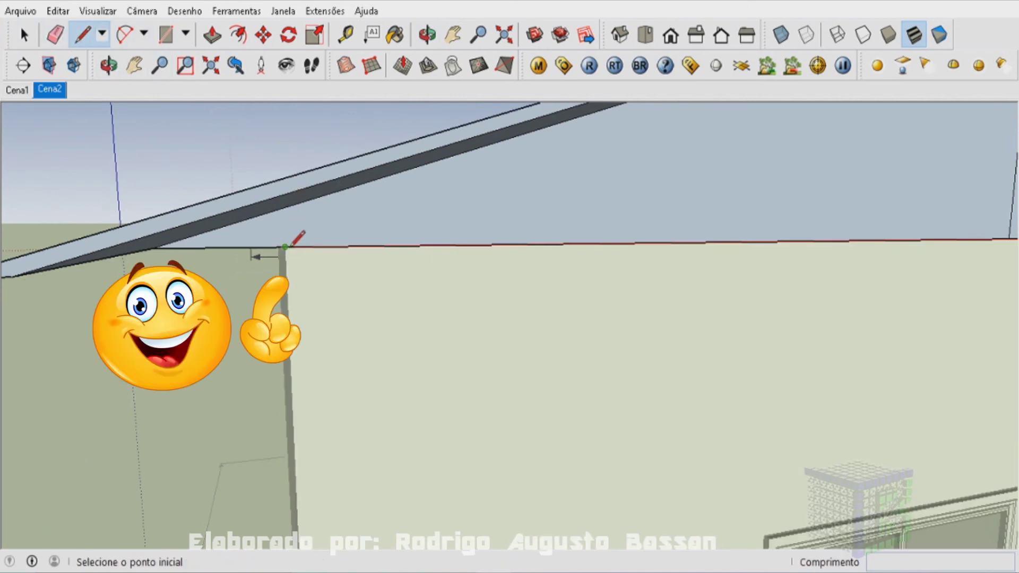
scroll(287, 242, "up", 3)
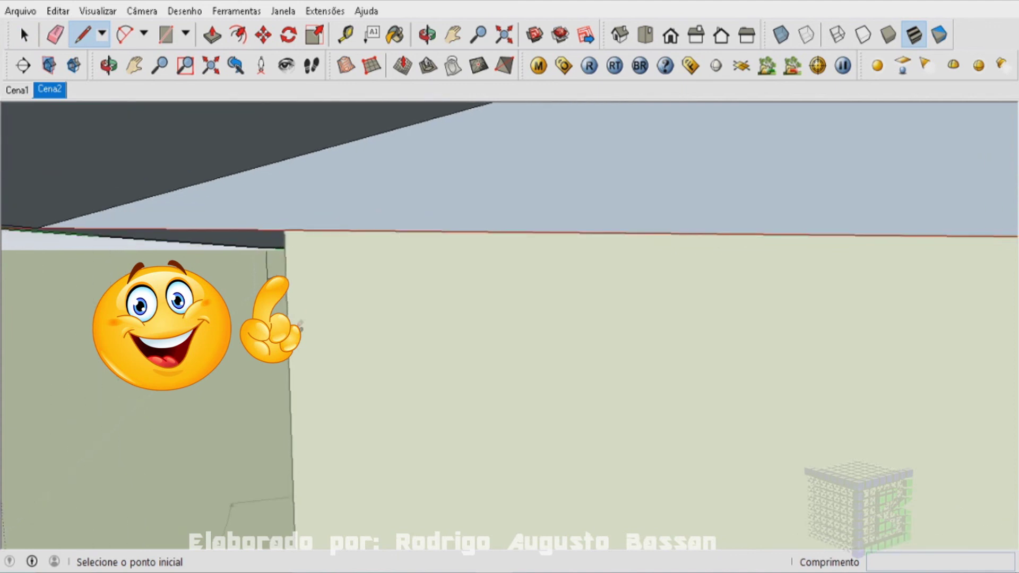
left_click(285, 229)
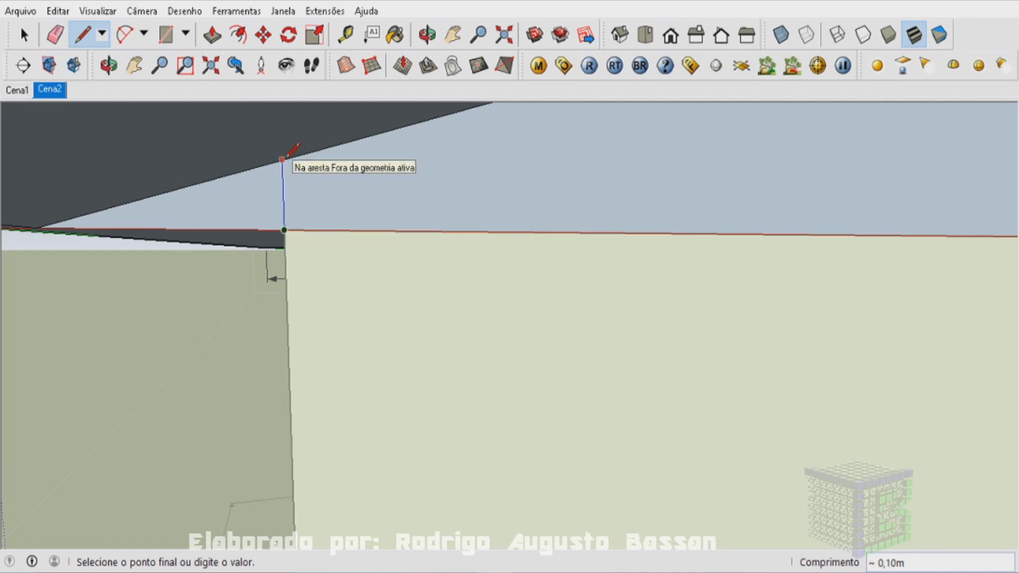
left_click(283, 158)
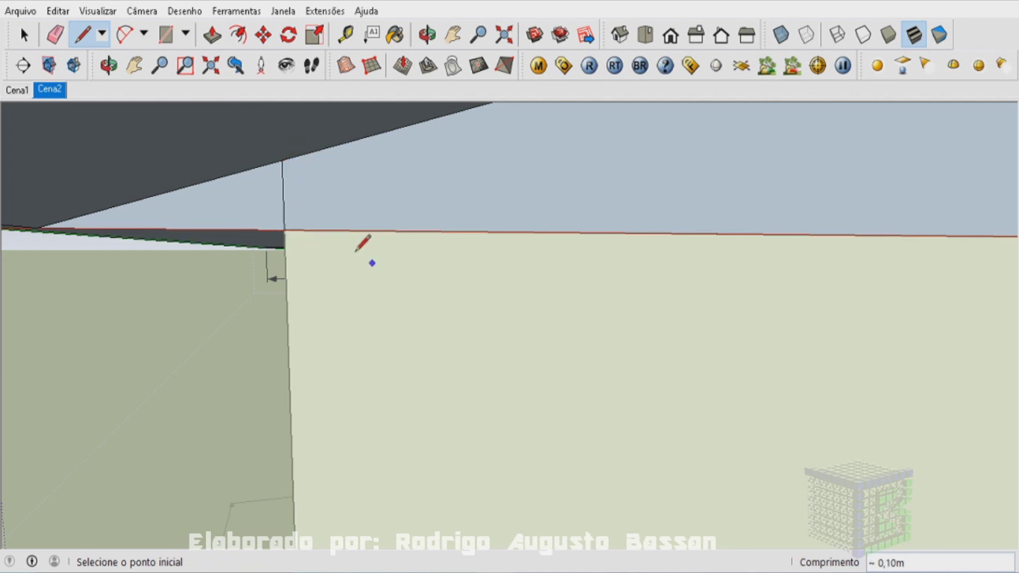
scroll(363, 244, "down", 5)
scroll(382, 234, "down", 2)
middle_click_drag(1012, 260, 964, 264)
scroll(882, 256, "up", 5)
scroll(895, 248, "down", 2)
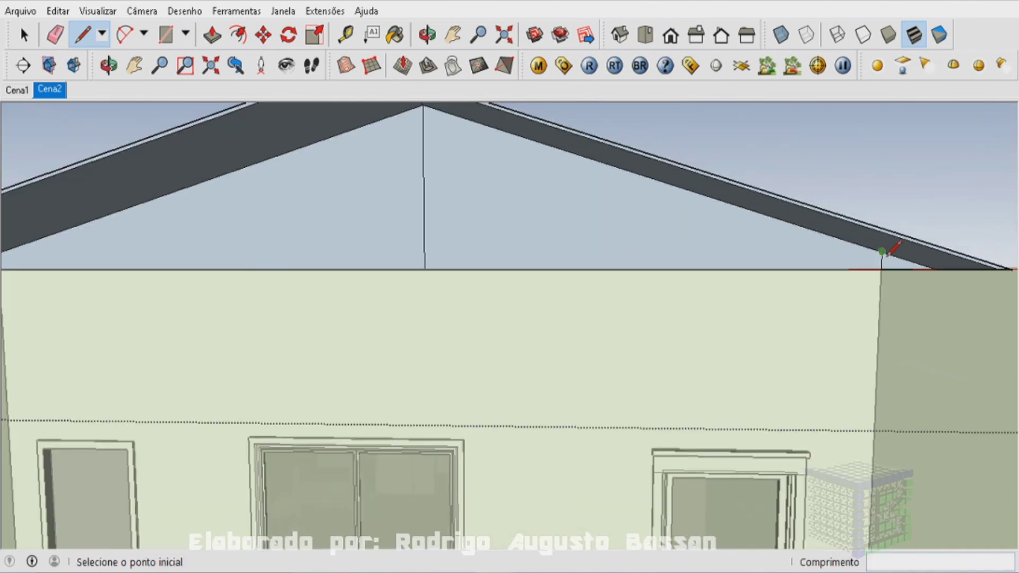
scroll(894, 249, "down", 2)
scroll(894, 248, "down", 2)
scroll(287, 245, "up", 3)
scroll(318, 255, "up", 3)
mouse_move(372, 265)
middle_mouse_down()
mouse_move(389, 265)
mouse_move(382, 282)
middle_mouse_up()
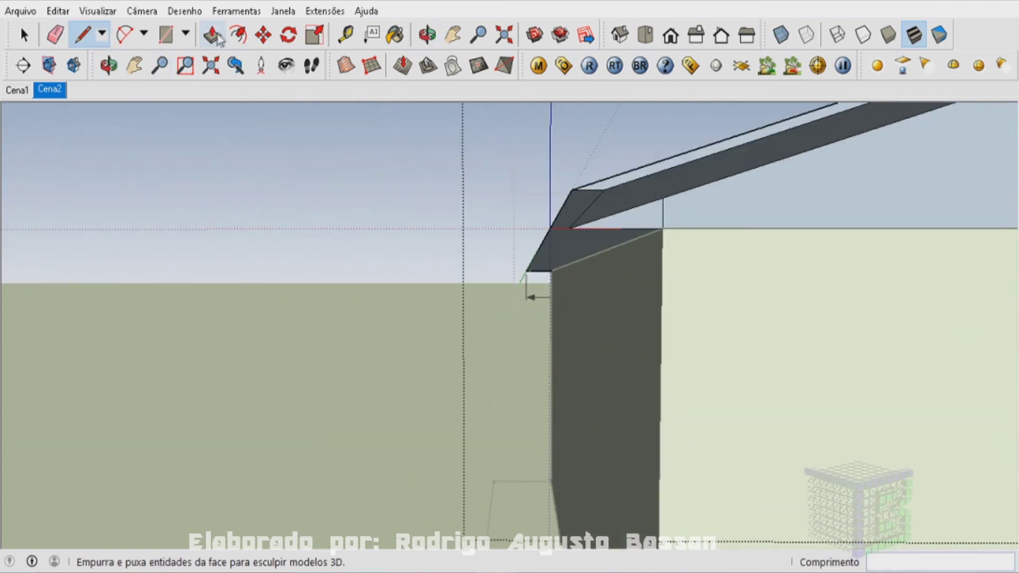
Step: Push the left eave's small soffit face 8,30 m back along the side wall
left_click(212, 34)
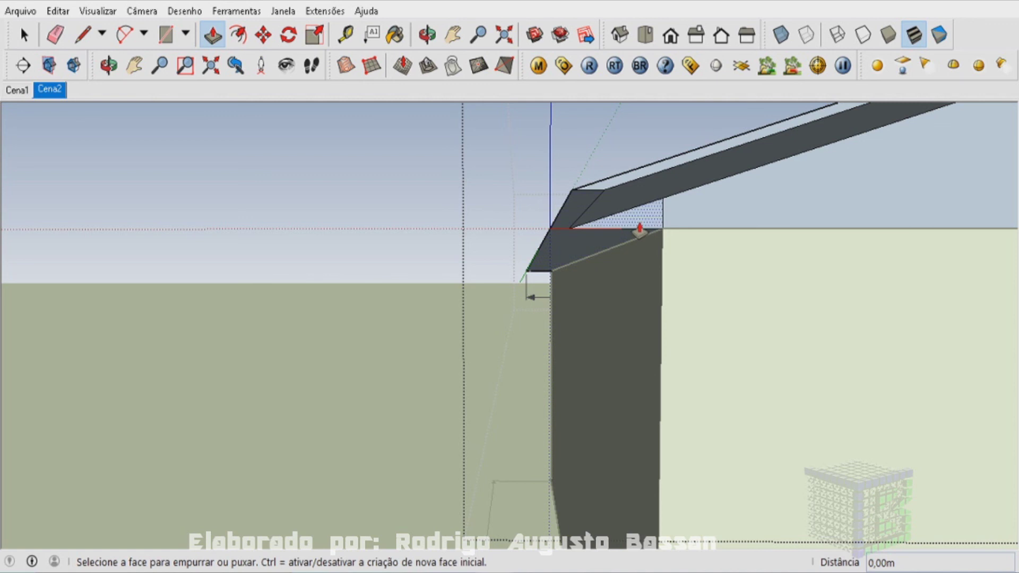
middle_click_drag(640, 229, 648, 229)
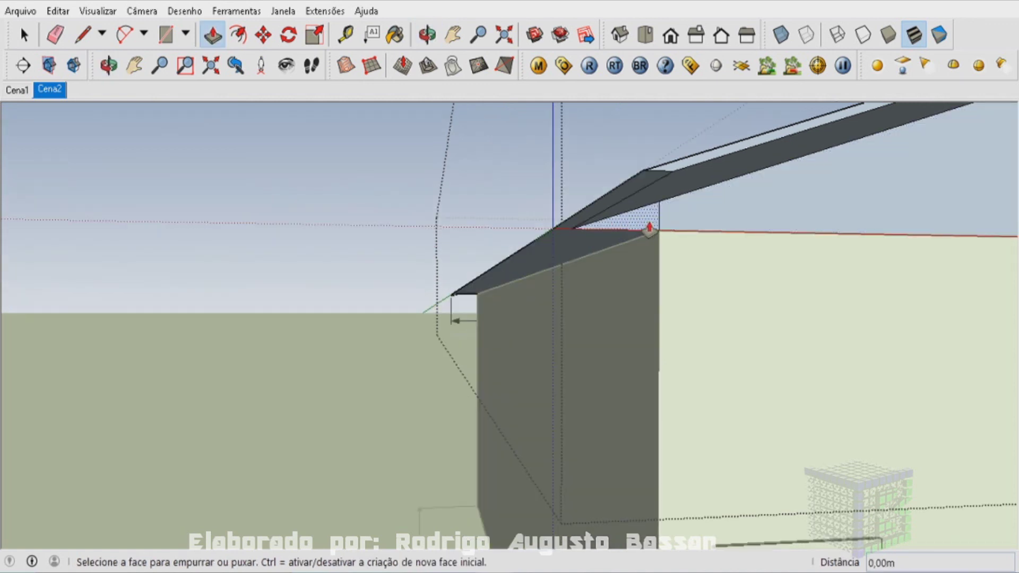
left_click_drag(649, 229, 467, 305)
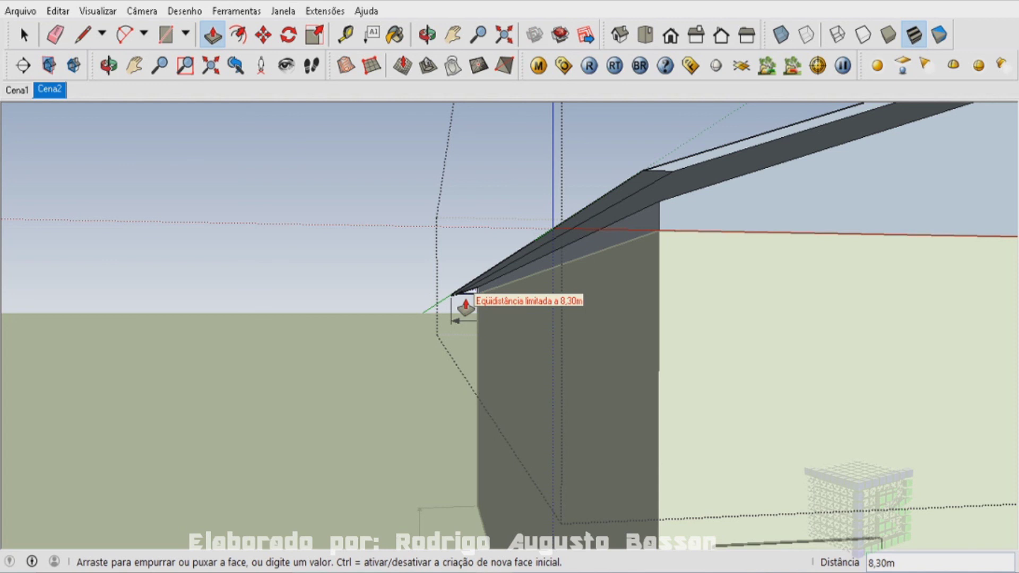
left_click_drag(465, 310, 464, 311)
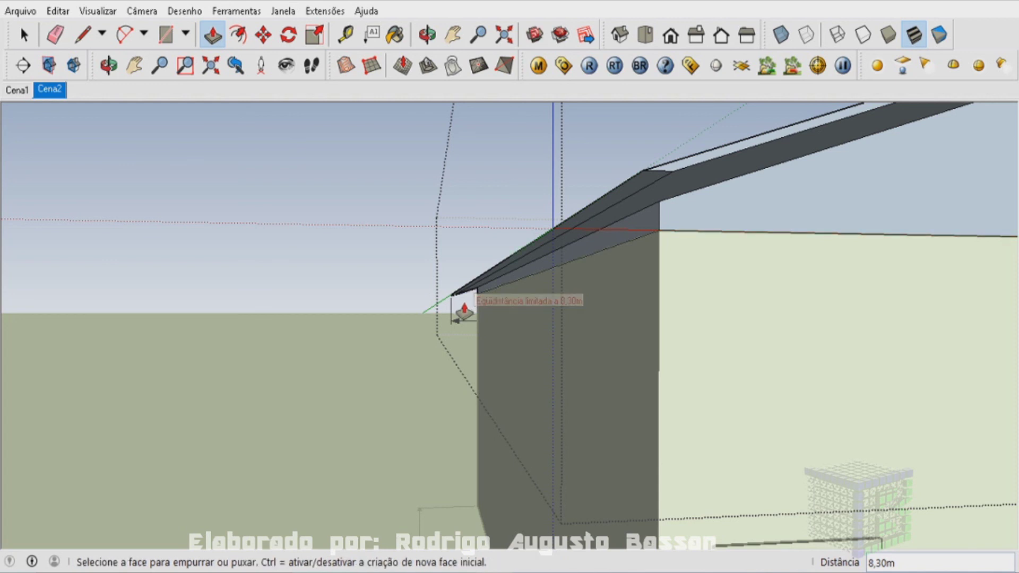
middle_click_drag(446, 316, 462, 323)
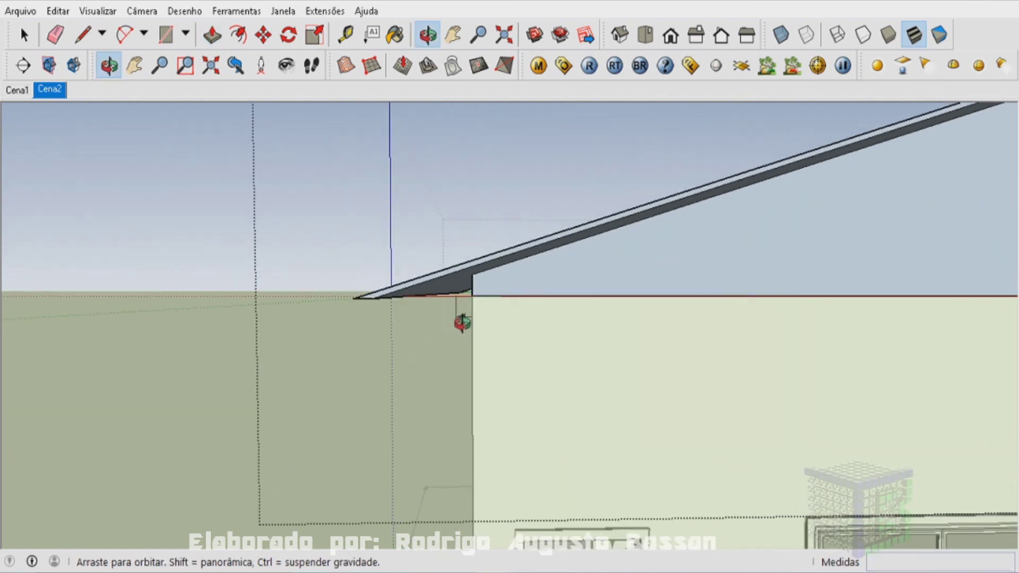
scroll(353, 329, "down", 5)
scroll(353, 330, "down", 5)
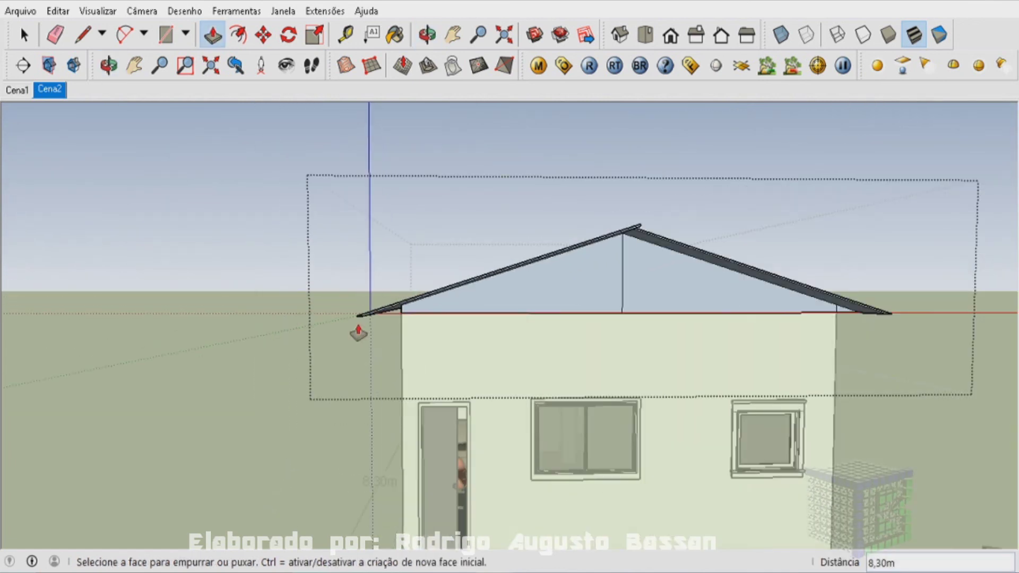
Step: Push the right eave's soffit face 8,30 m along its wall, then view the whole house
middle_click_drag(904, 329, 823, 326)
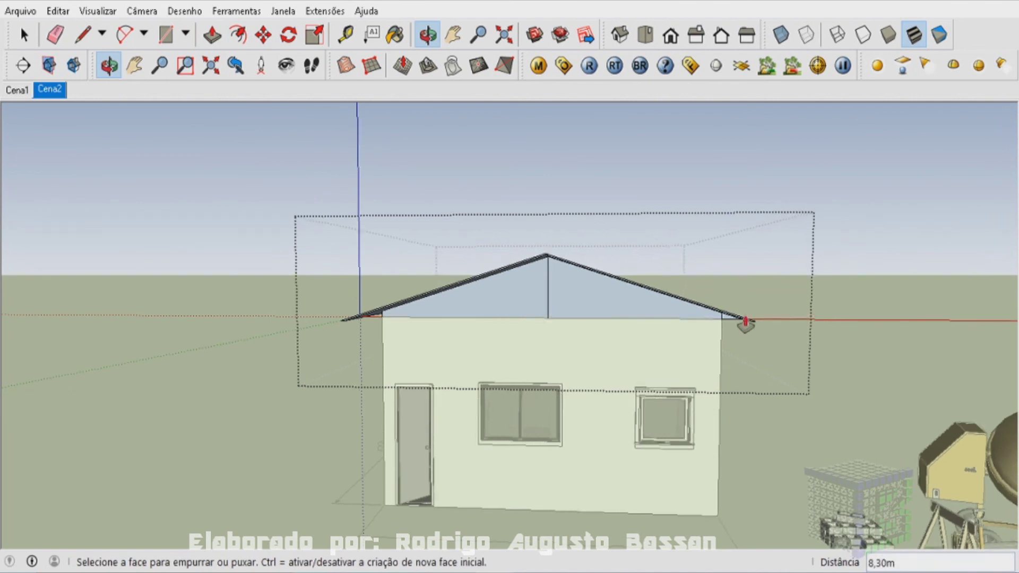
scroll(745, 327, "up", 4)
scroll(727, 339, "up", 4)
middle_click_drag(708, 330, 650, 311)
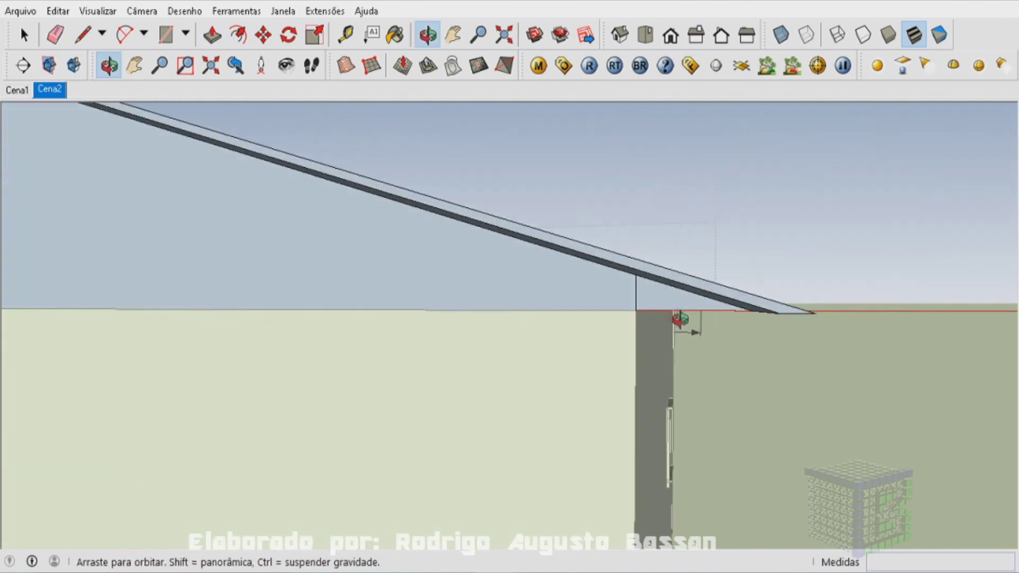
left_click(663, 309)
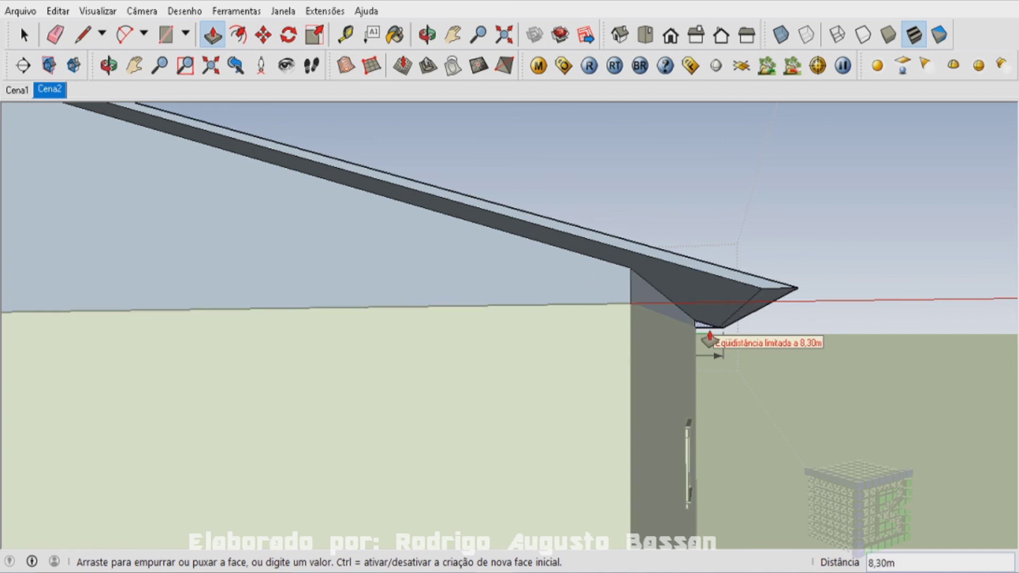
left_click(708, 337)
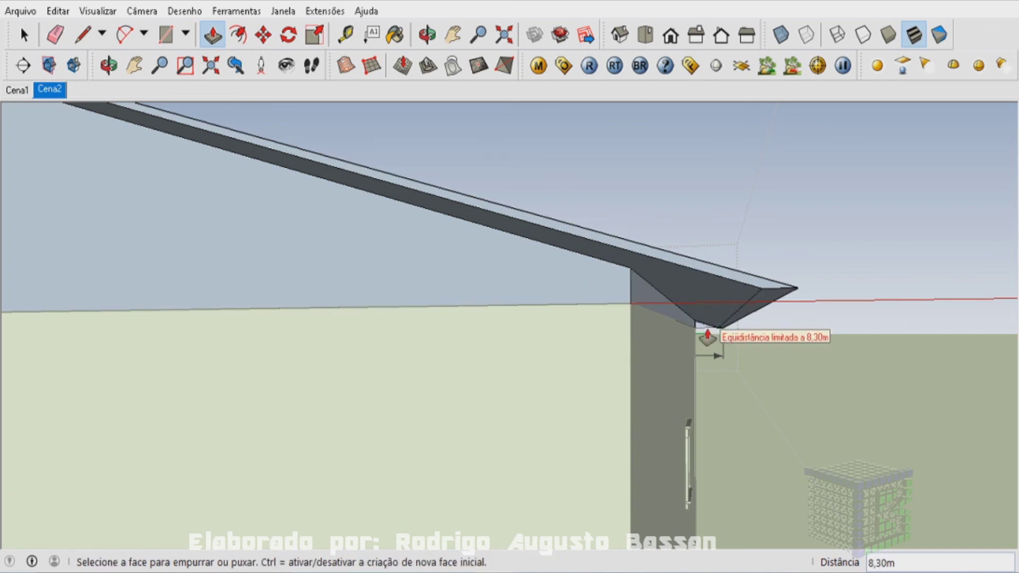
key("shift+z")
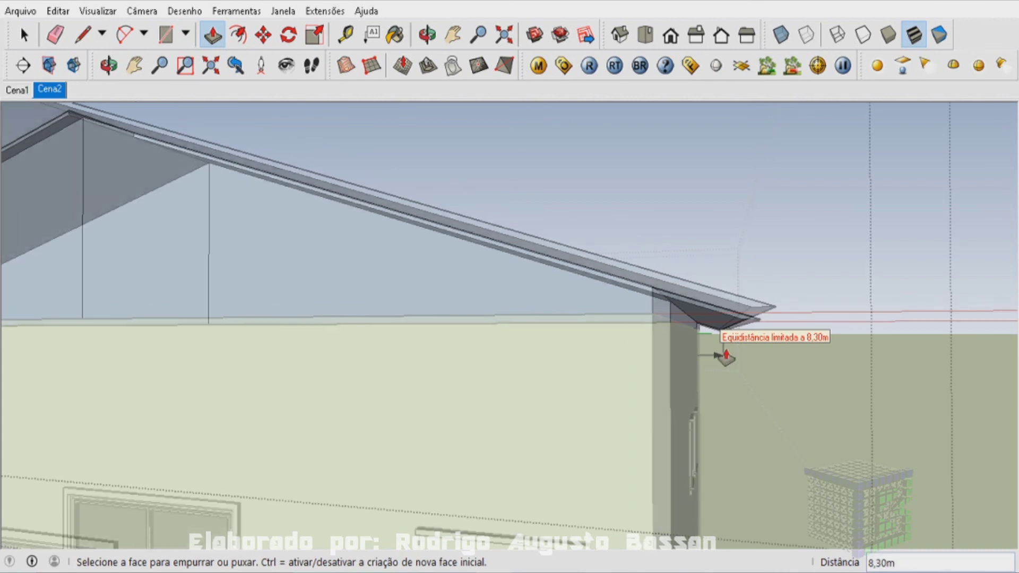
middle_click(566, 326)
mouse_move(566, 326)
middle_mouse_down()
mouse_move(751, 191)
mouse_move(751, 212)
mouse_move(828, 135)
mouse_move(778, 205)
mouse_move(630, 221)
middle_mouse_up()
key("space")
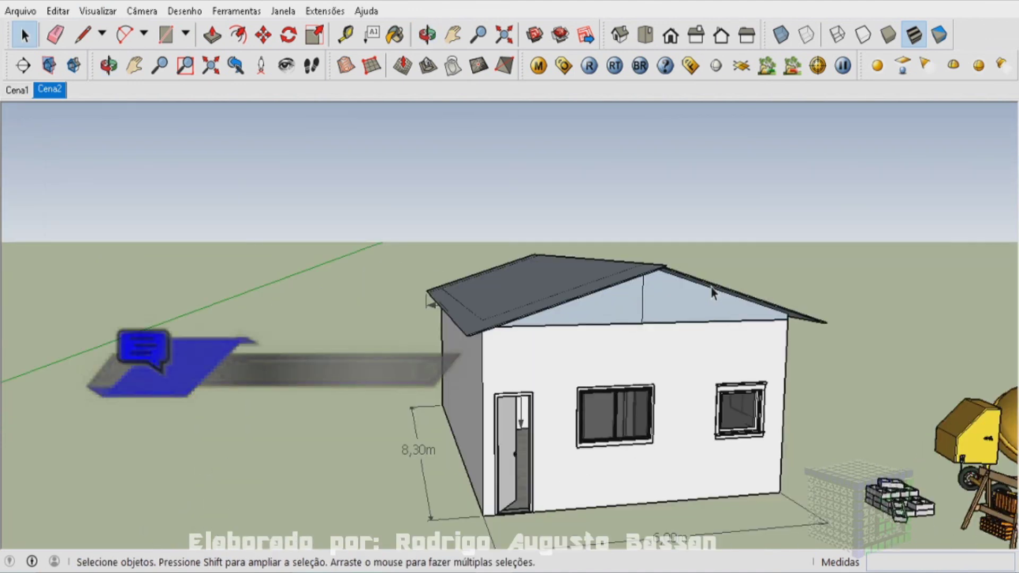